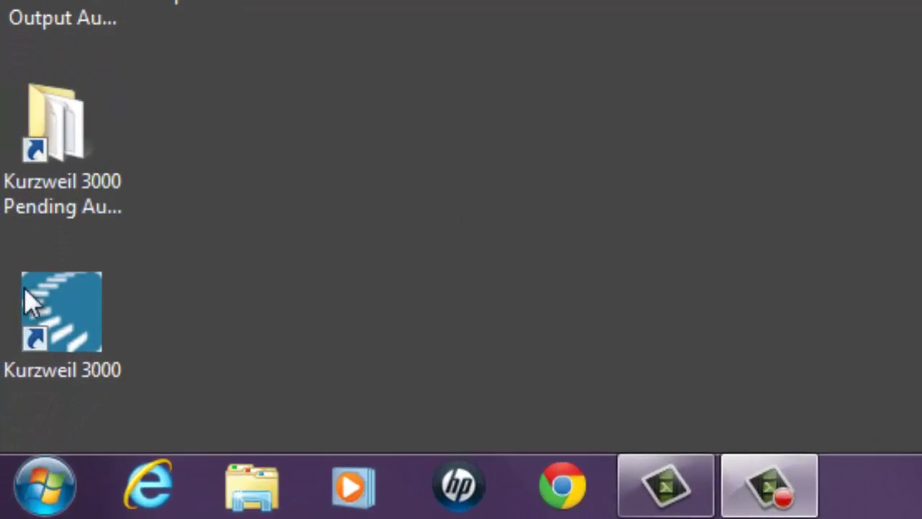
Launch Kurzweil 3000 and sign in with the user's username and password.
double_click(37, 316)
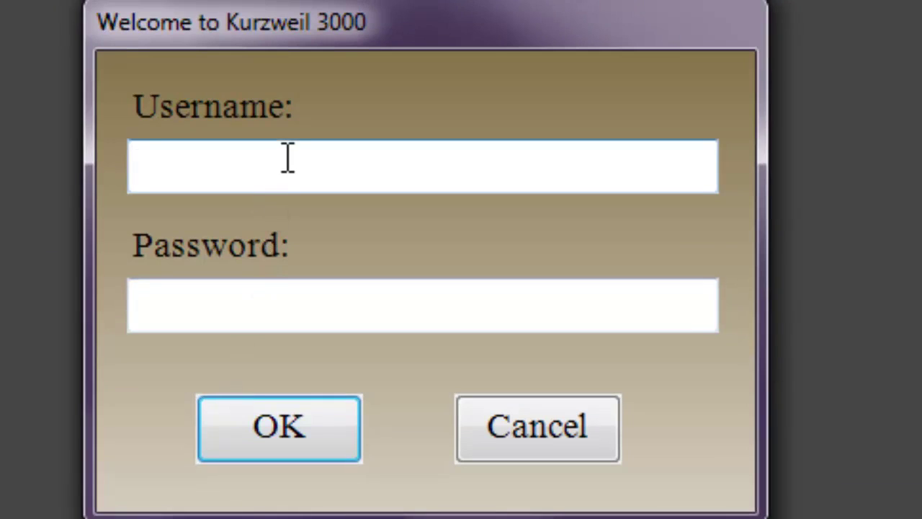
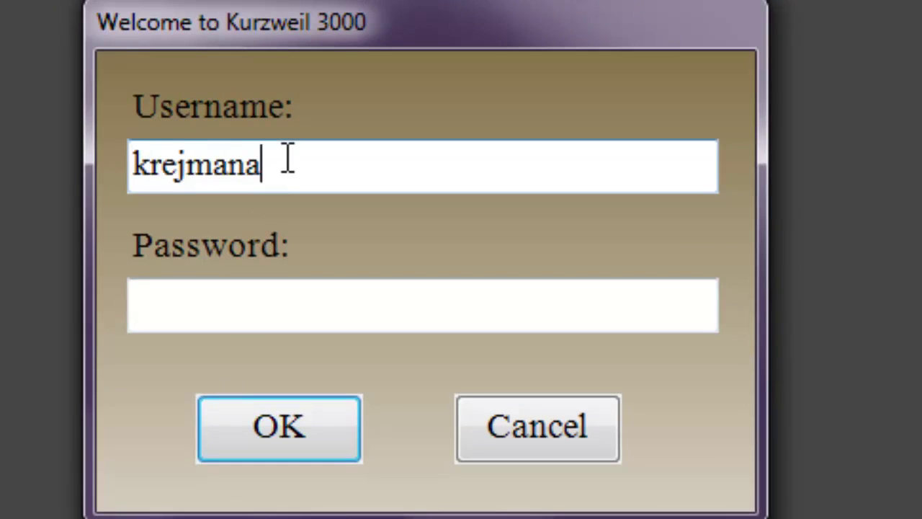
key(Tab)
text(****)
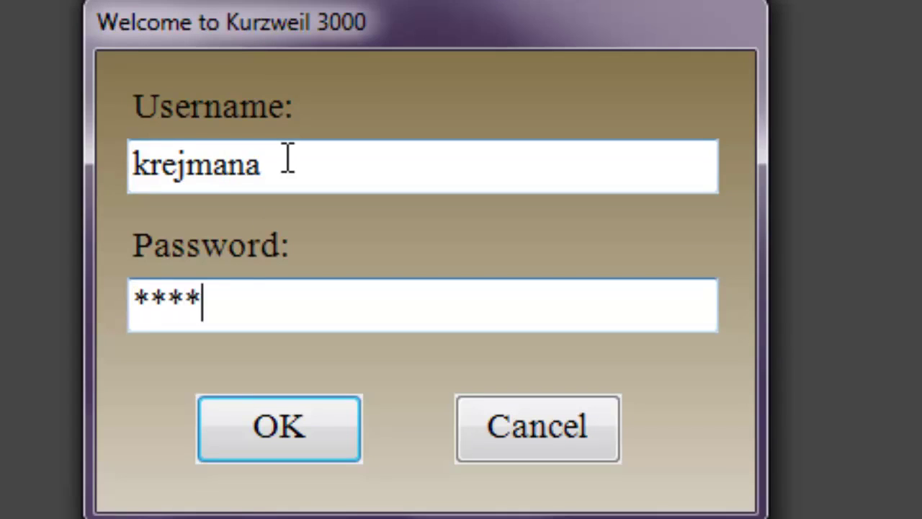
text(****)
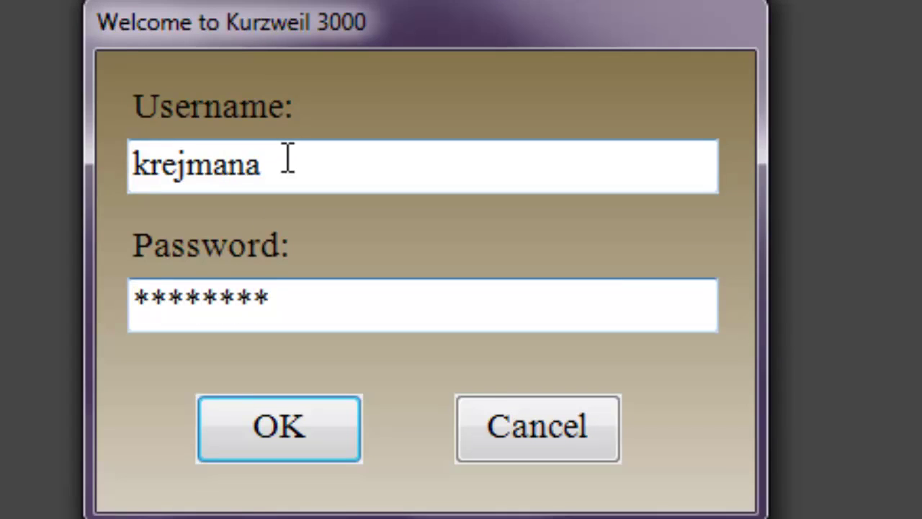
key(Return)
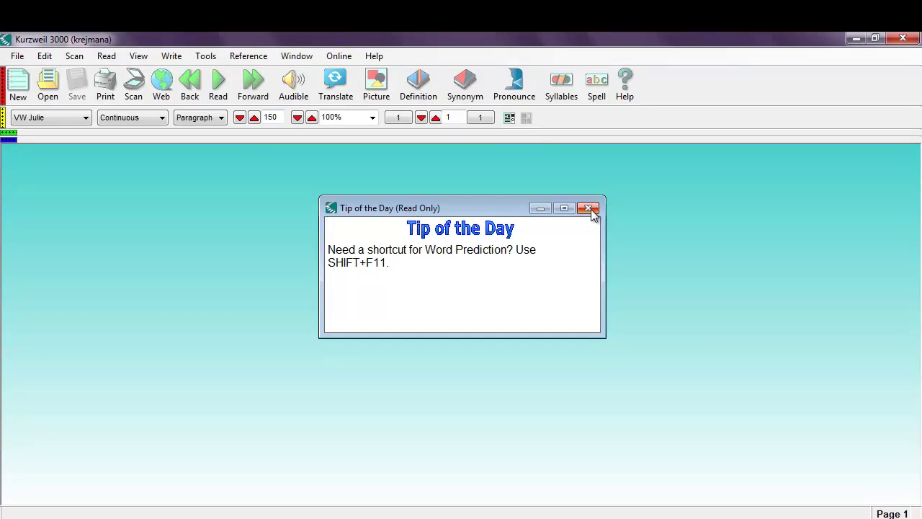
click(589, 209)
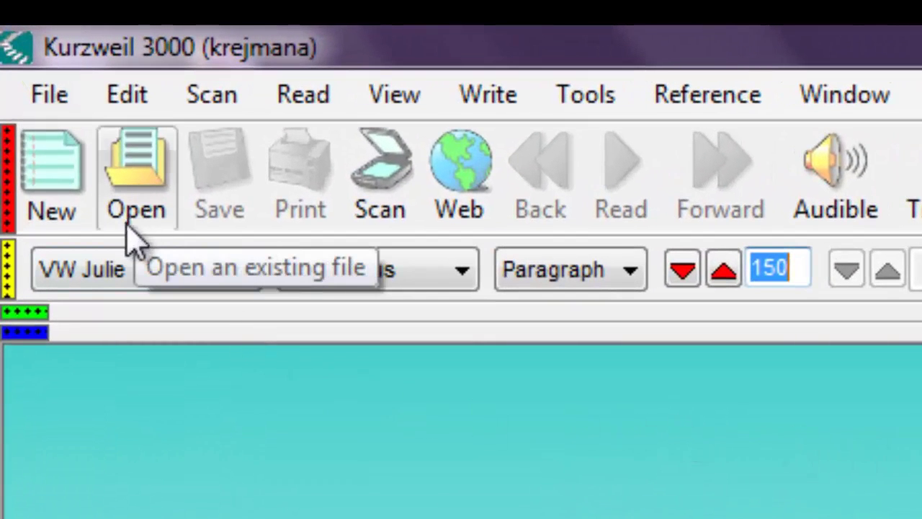
click(36, 311)
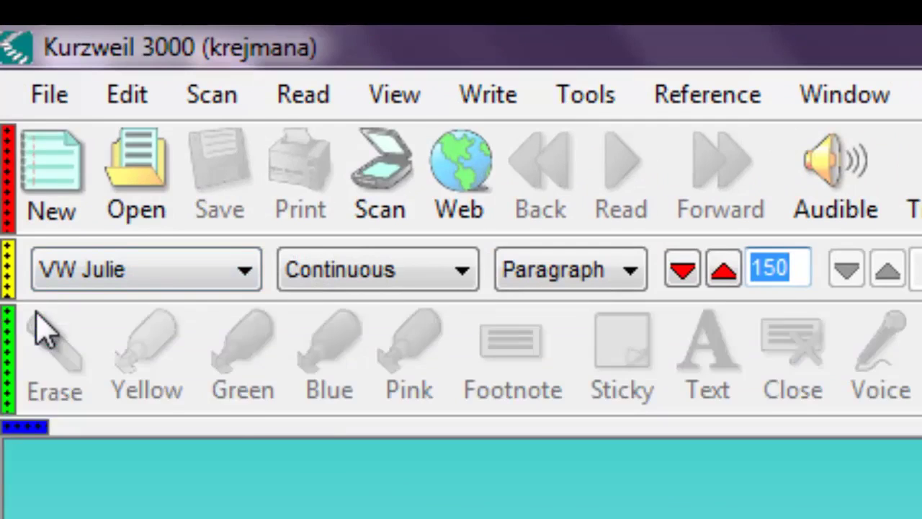
click(27, 428)
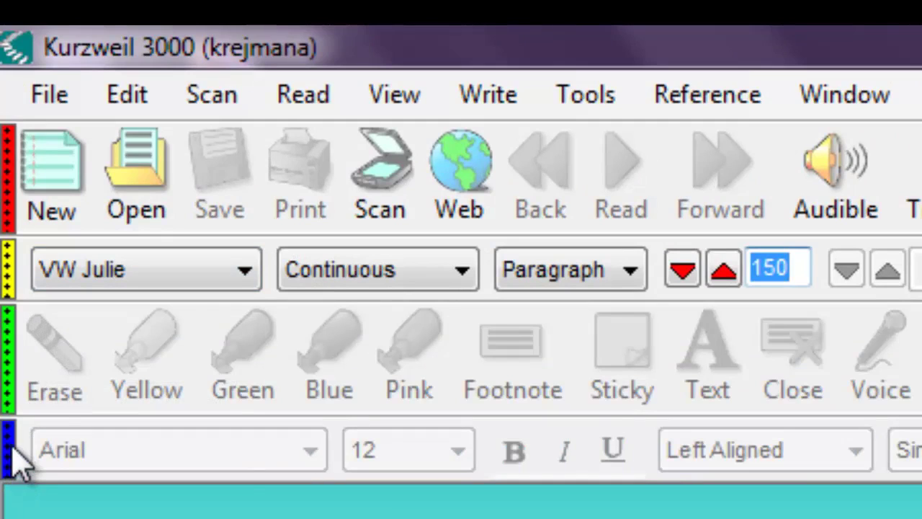
click(10, 456)
click(9, 376)
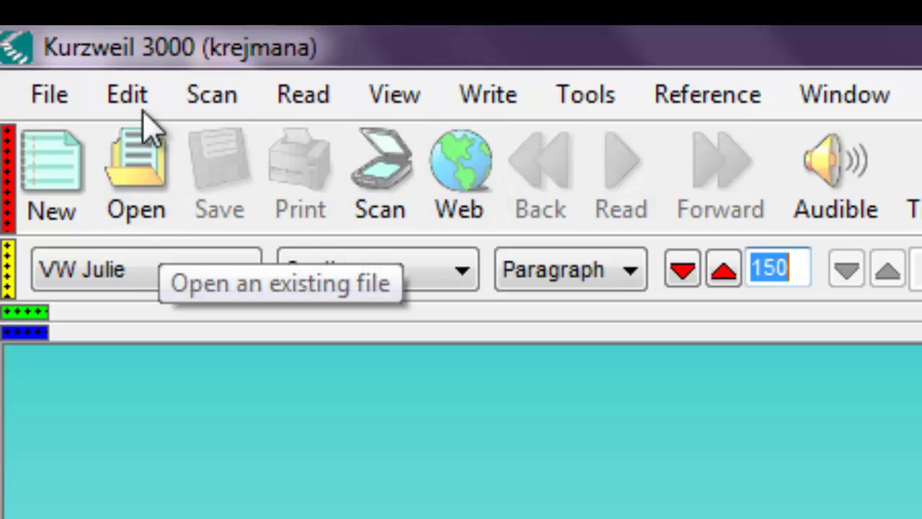
Open the History Textbook document from the Sample Documents folder.
click(71, 95)
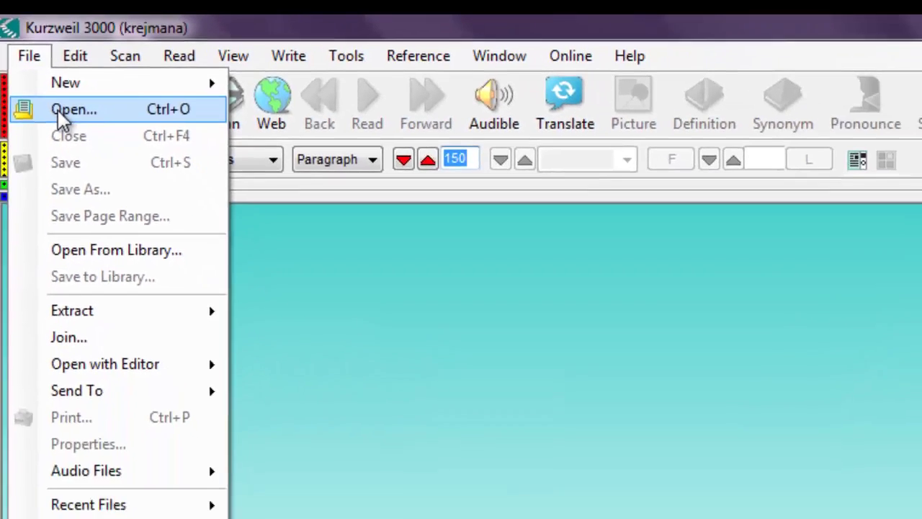
click(108, 187)
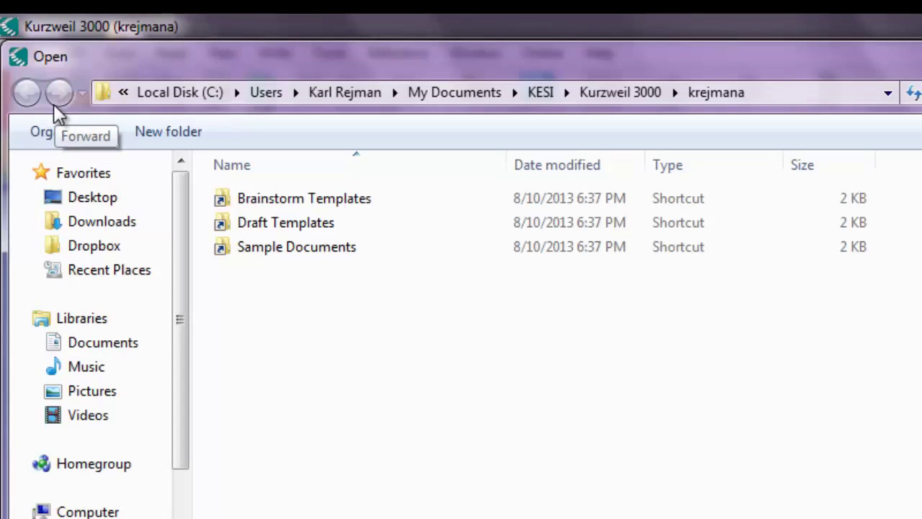
click(271, 262)
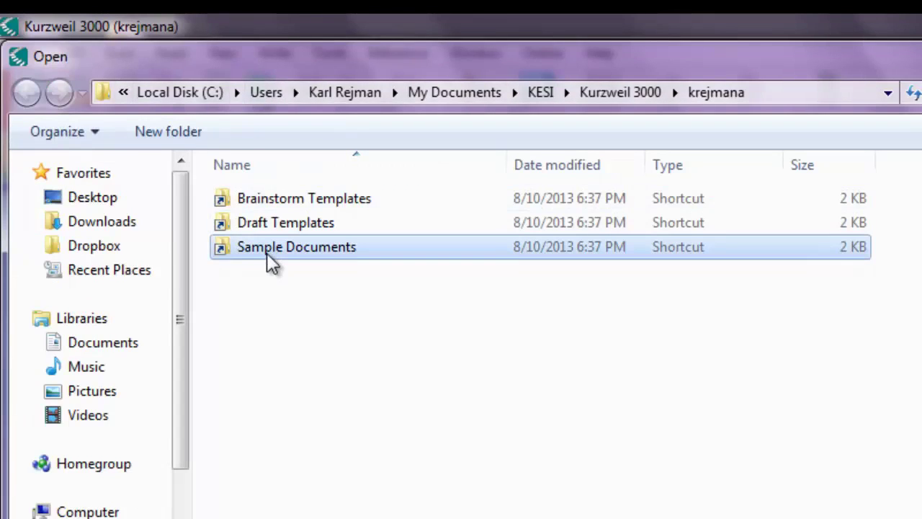
double_click(269, 262)
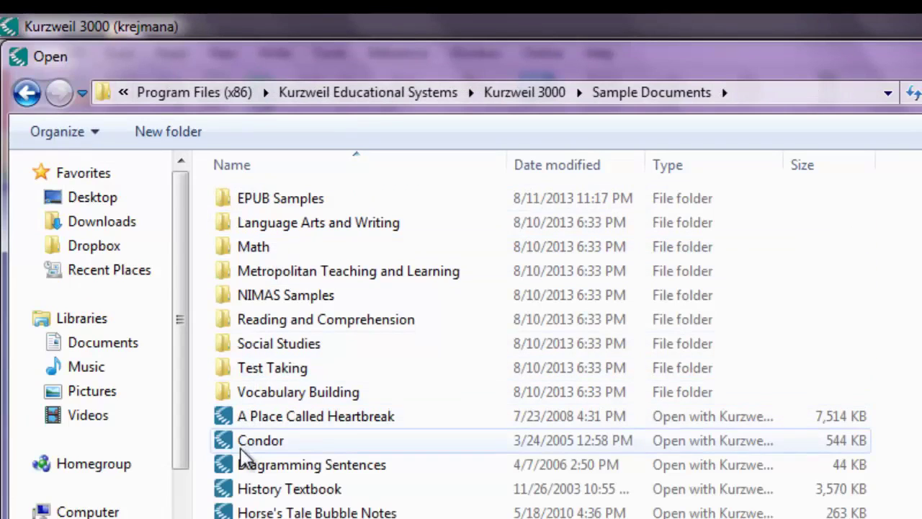
double_click(243, 494)
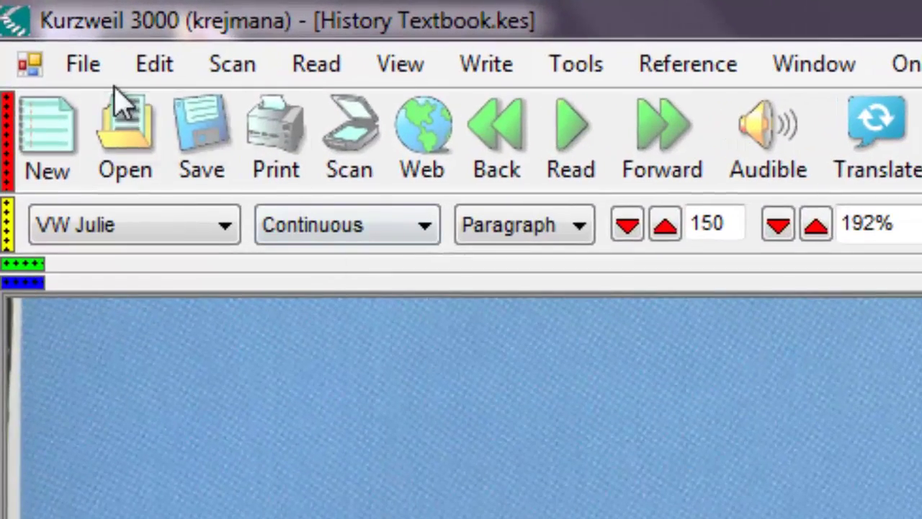
Re-save History Textbook as KESI File Format (*.KES), overwriting the existing file.
click(85, 65)
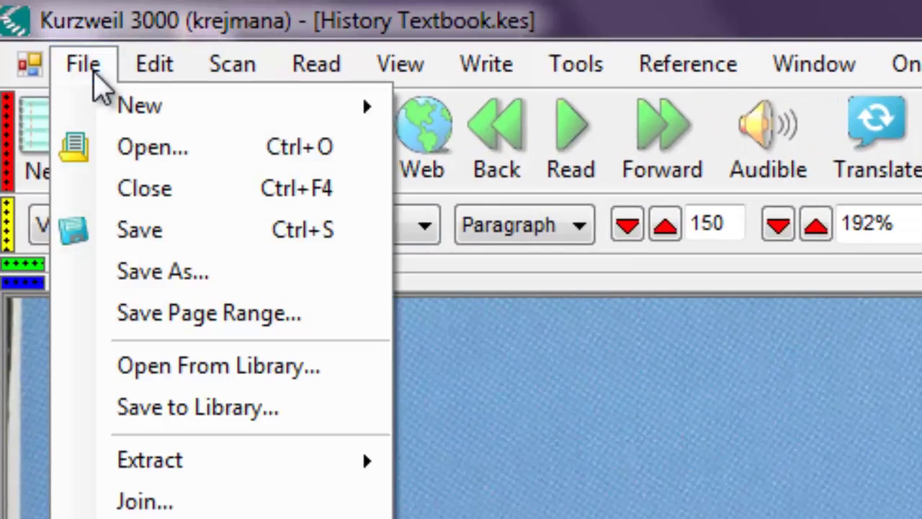
click(164, 285)
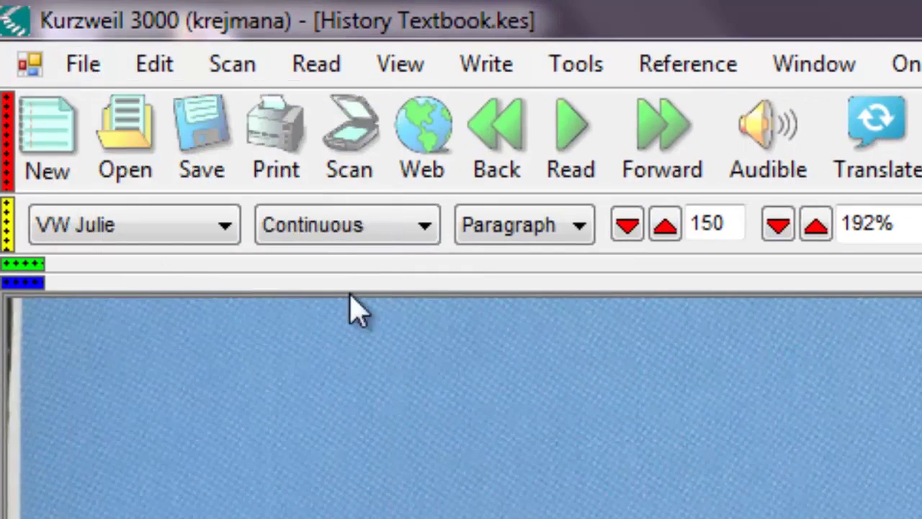
key(F12)
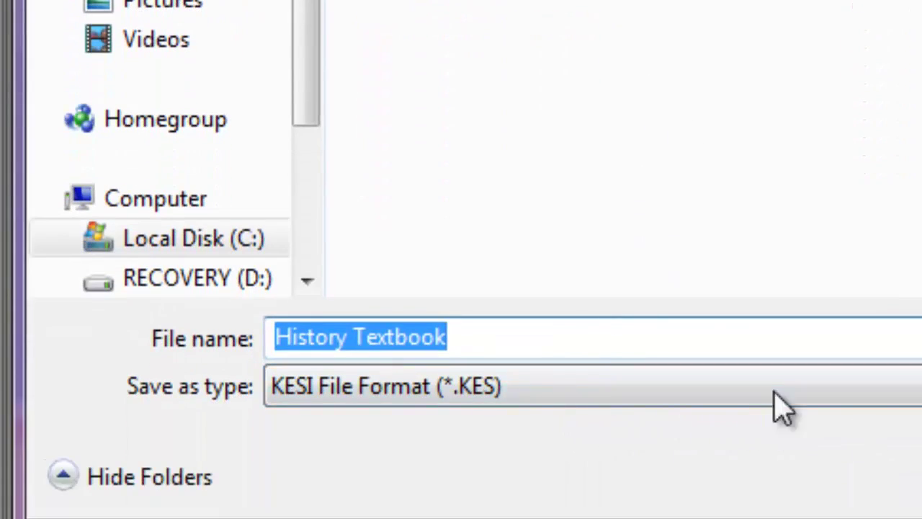
key(Tab)
key(alt+Down)
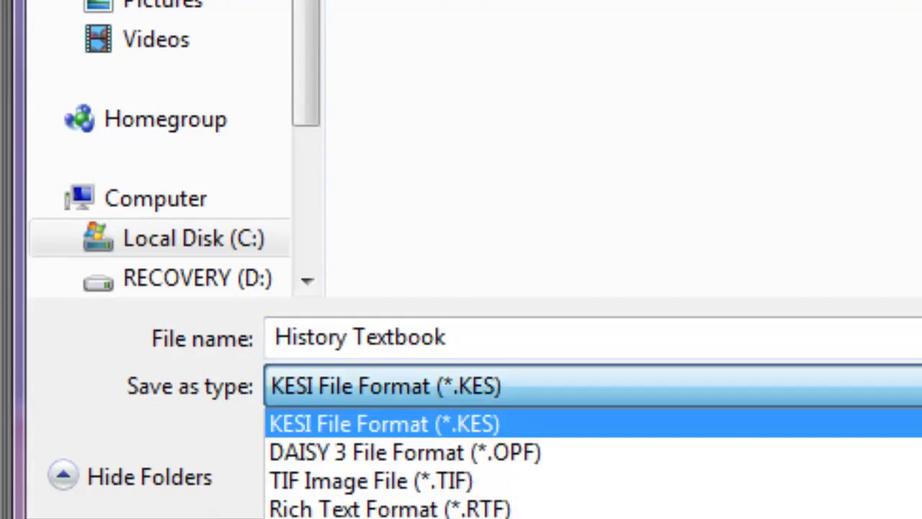
key(Return)
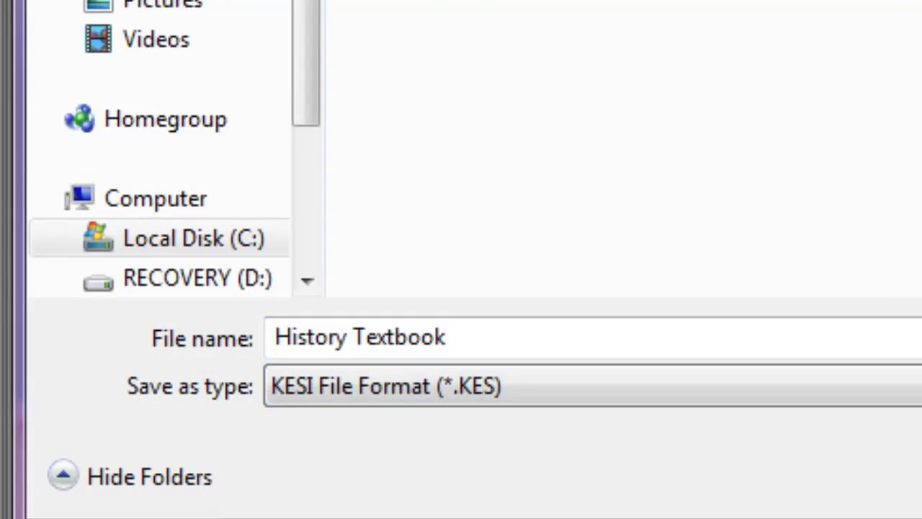
key(Return)
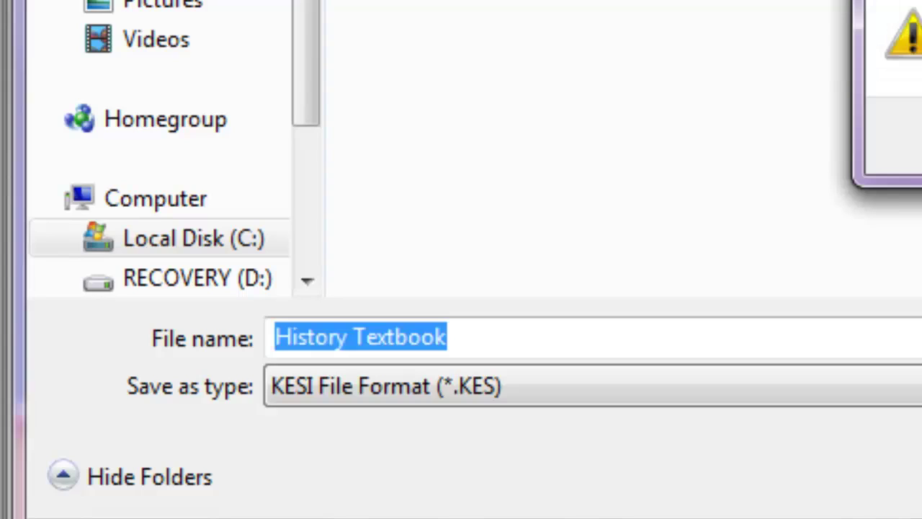
key(y)
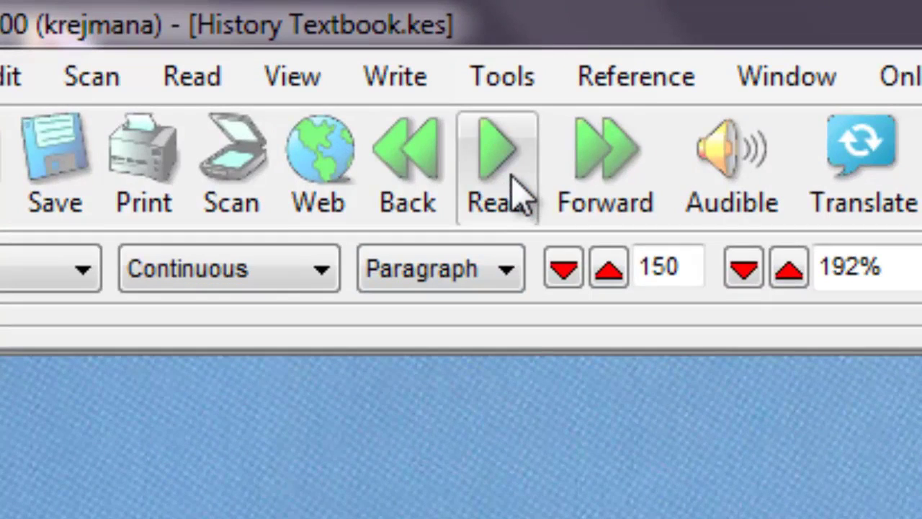
Read the textbook aloud briefly, then advance reading to the Unit Outline chapter list.
click(513, 197)
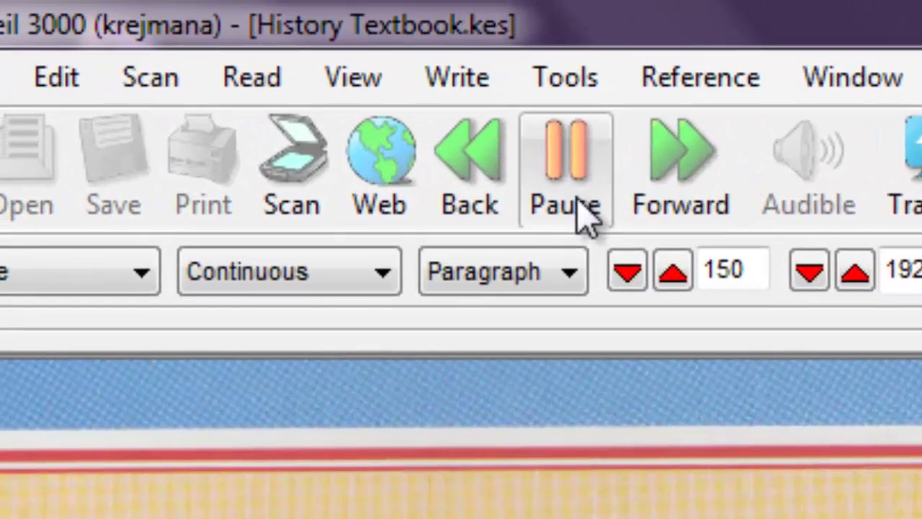
click(572, 204)
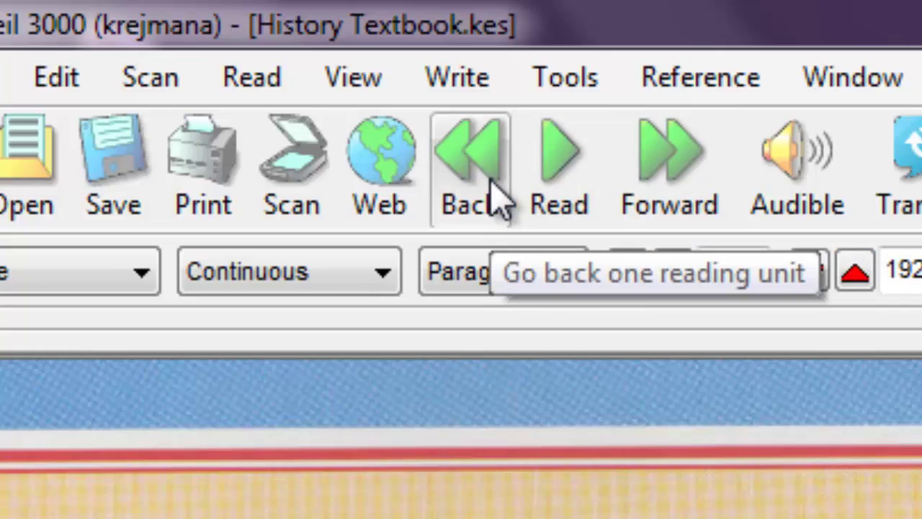
click(275, 88)
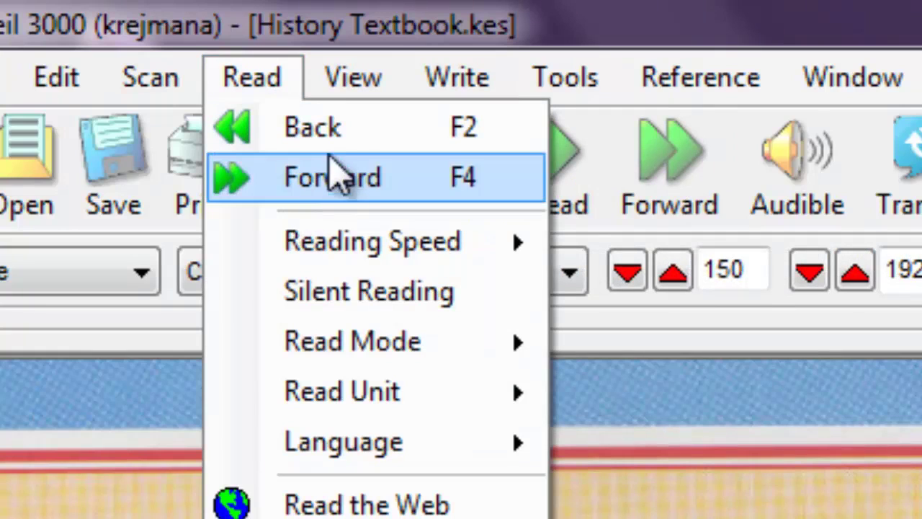
click(634, 508)
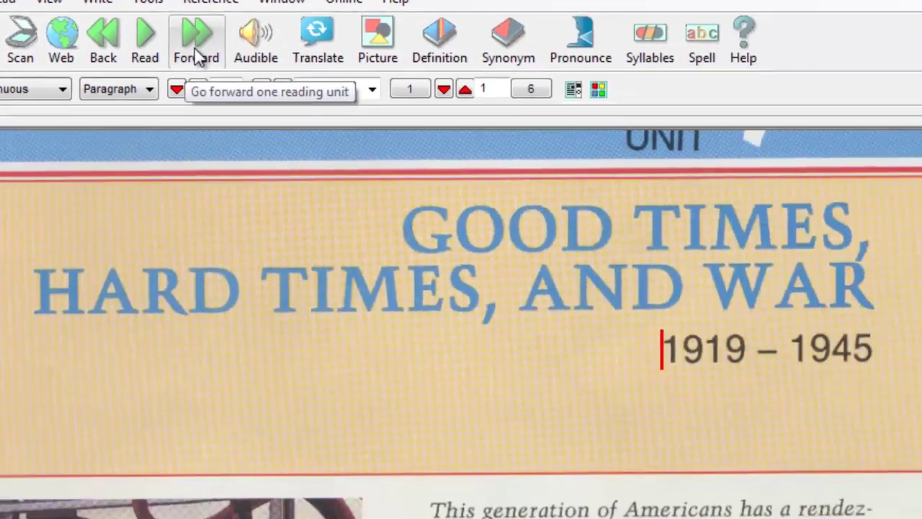
click(668, 201)
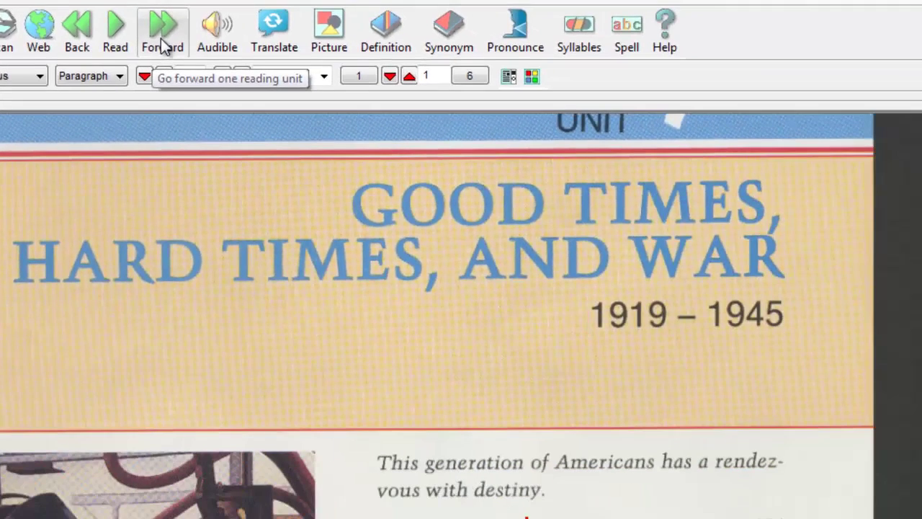
click(163, 46)
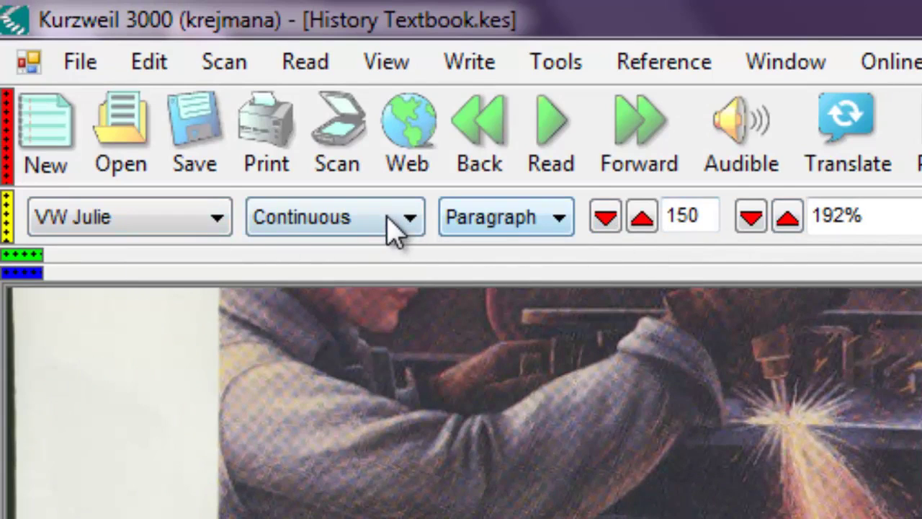
click(205, 230)
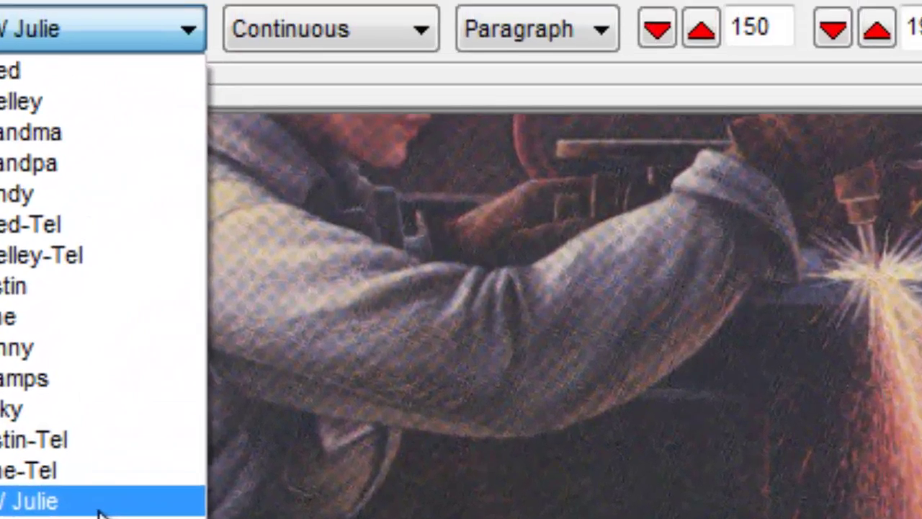
click(202, 316)
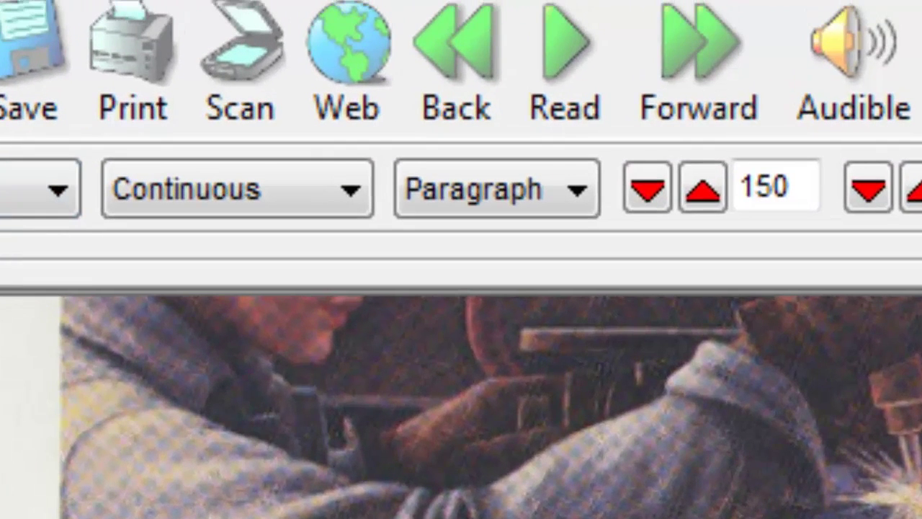
click(344, 224)
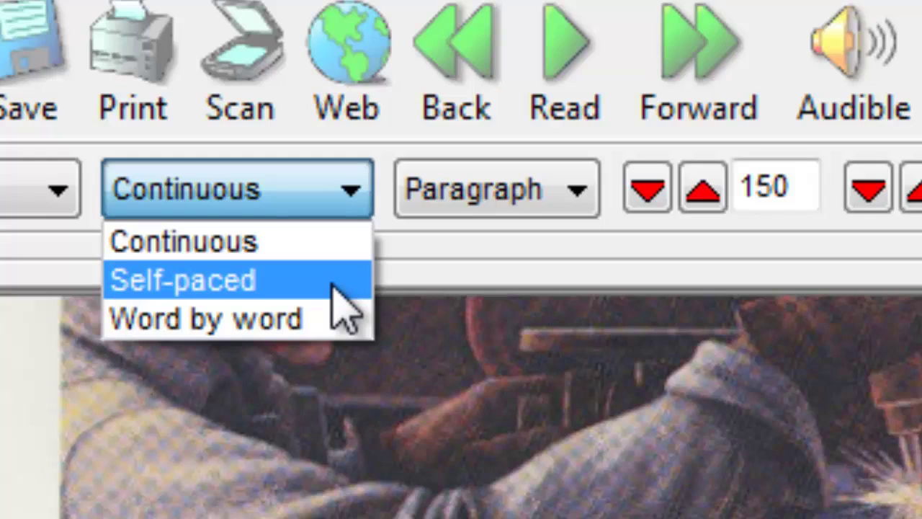
click(538, 216)
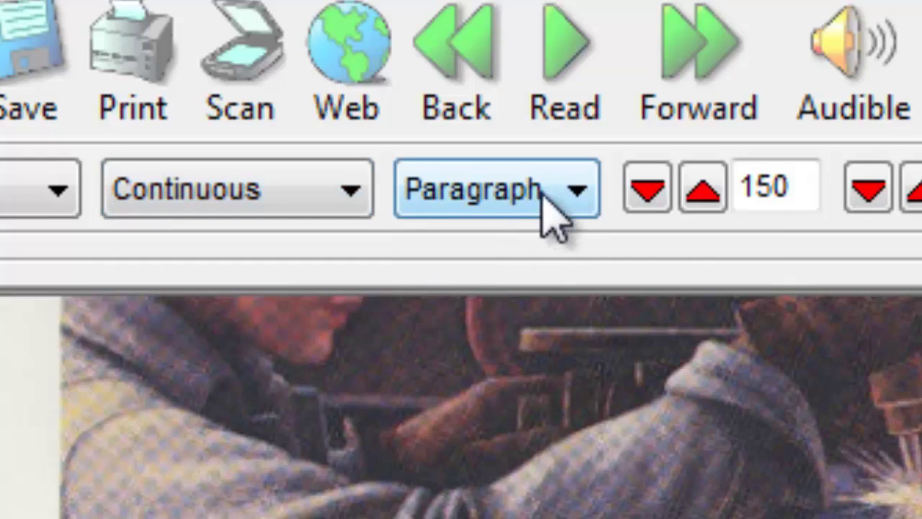
click(579, 193)
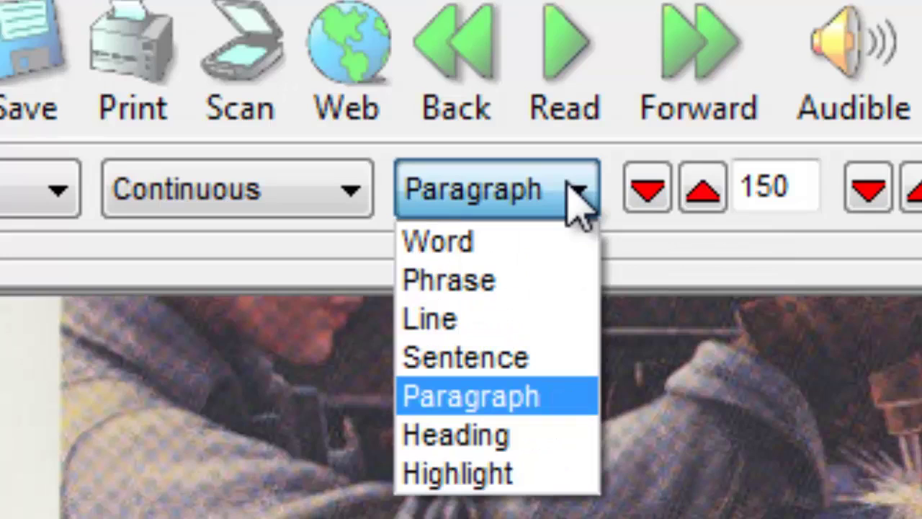
click(360, 201)
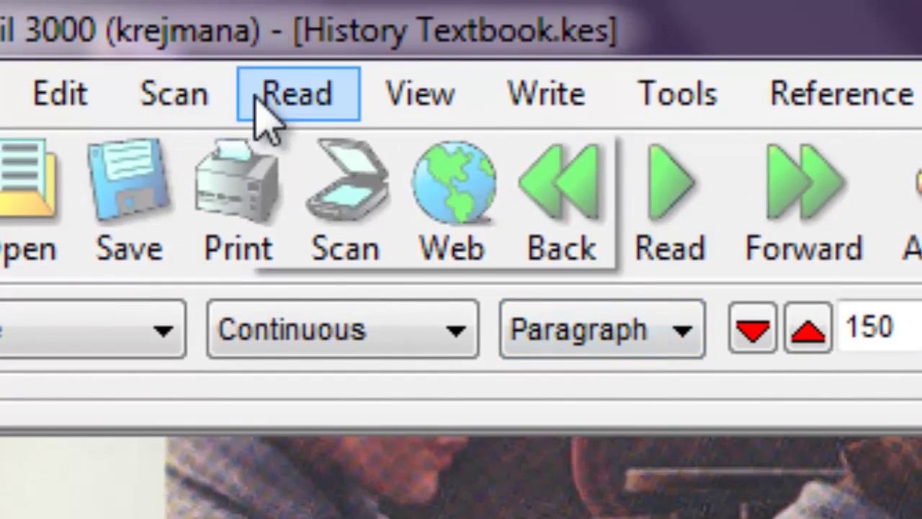
click(257, 104)
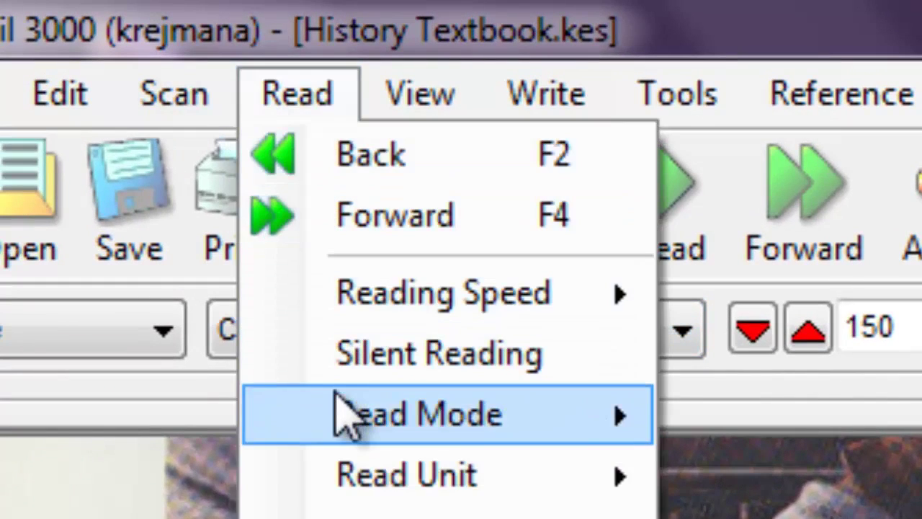
mouse_move(325, 458)
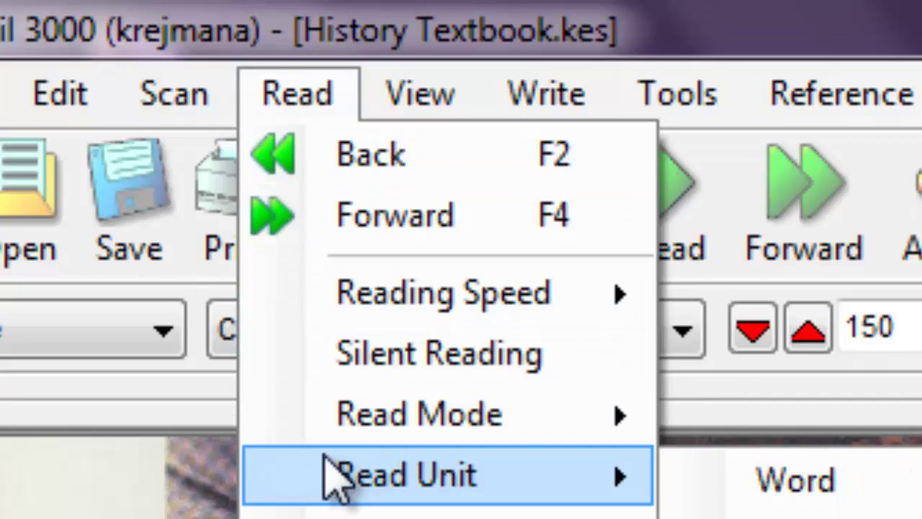
click(795, 515)
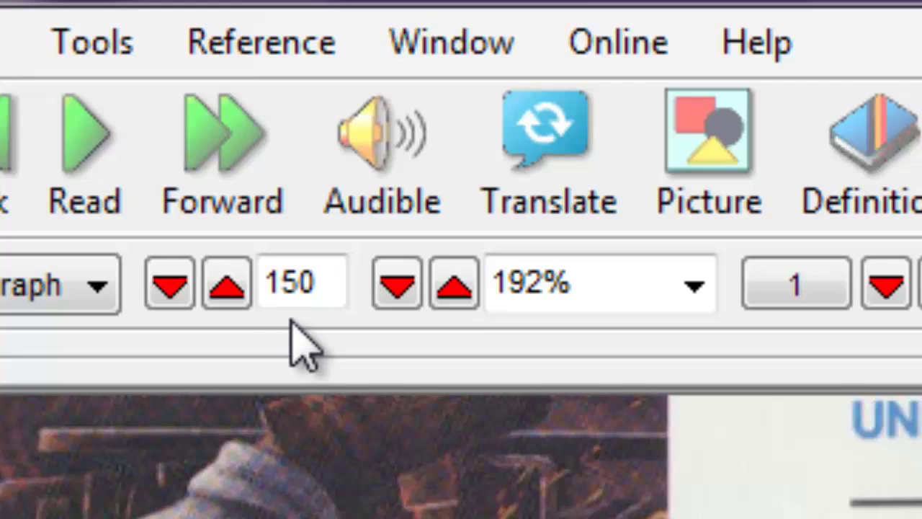
Try a reading speed of 165, return it to 150, and open the Read menu.
click(224, 286)
click(216, 287)
click(213, 287)
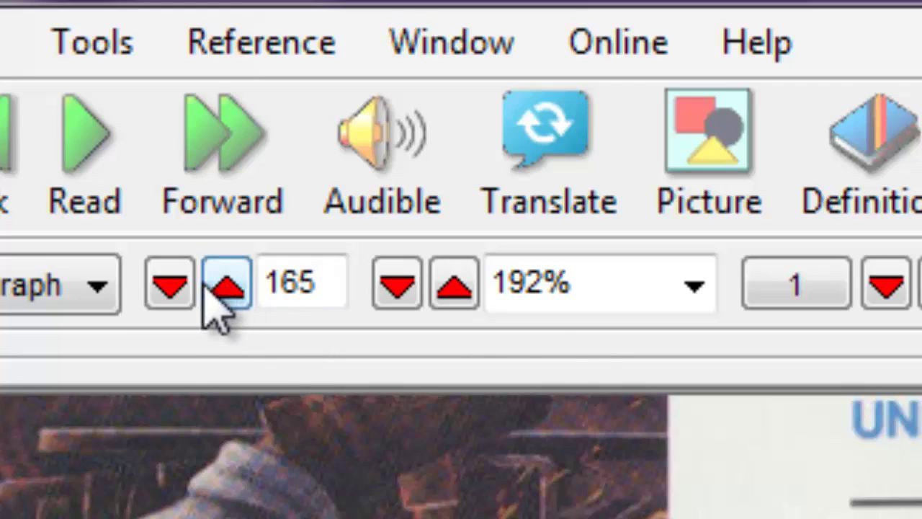
click(173, 287)
click(173, 287)
click(173, 286)
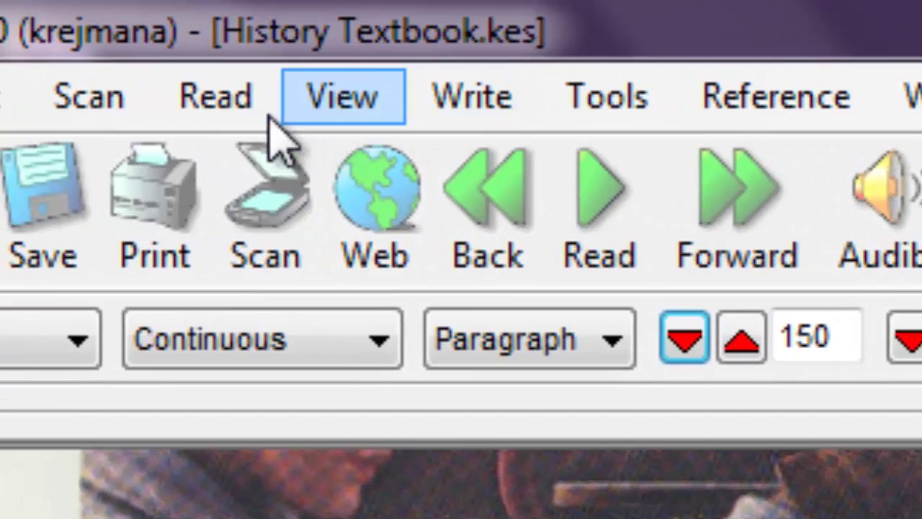
click(245, 108)
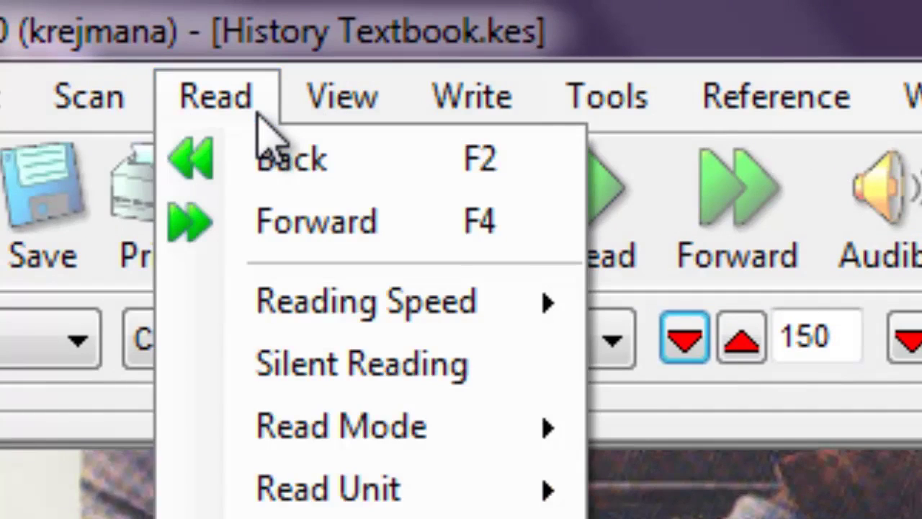
Review the Read > Reading Speed Increase/Decrease options and close the menu unchanged.
mouse_move(261, 296)
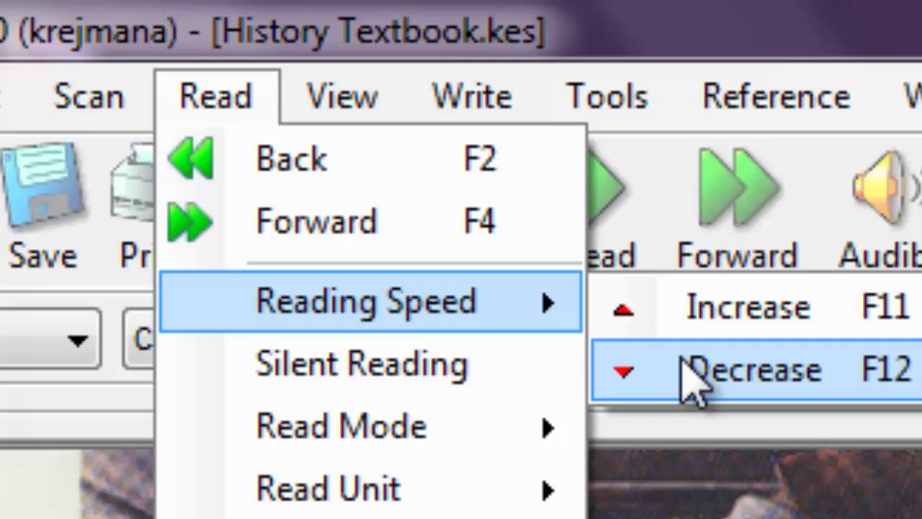
click(692, 371)
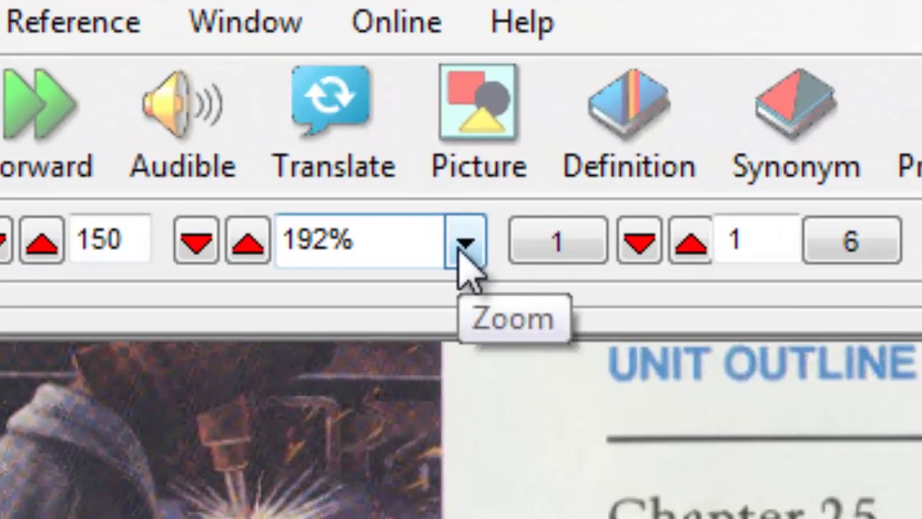
Zoom the page to Text Height, then switch to View > Fit To > Text Width.
click(464, 244)
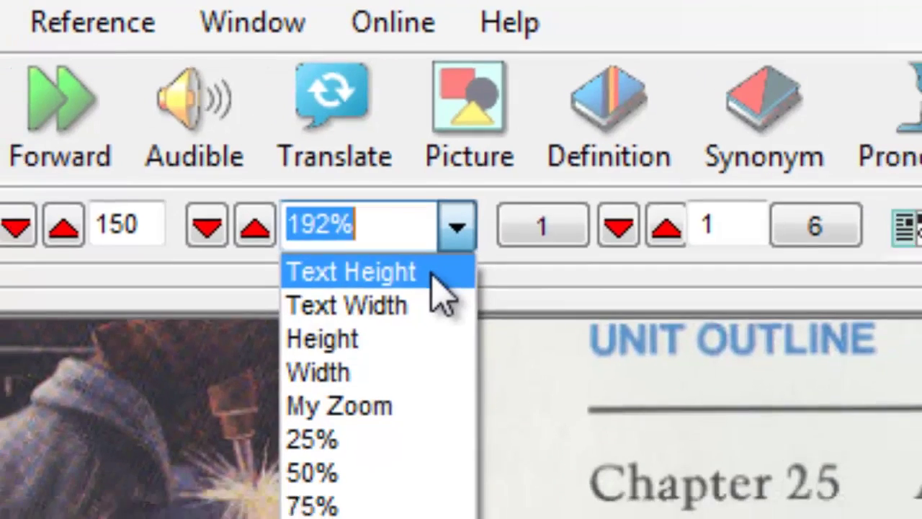
click(439, 292)
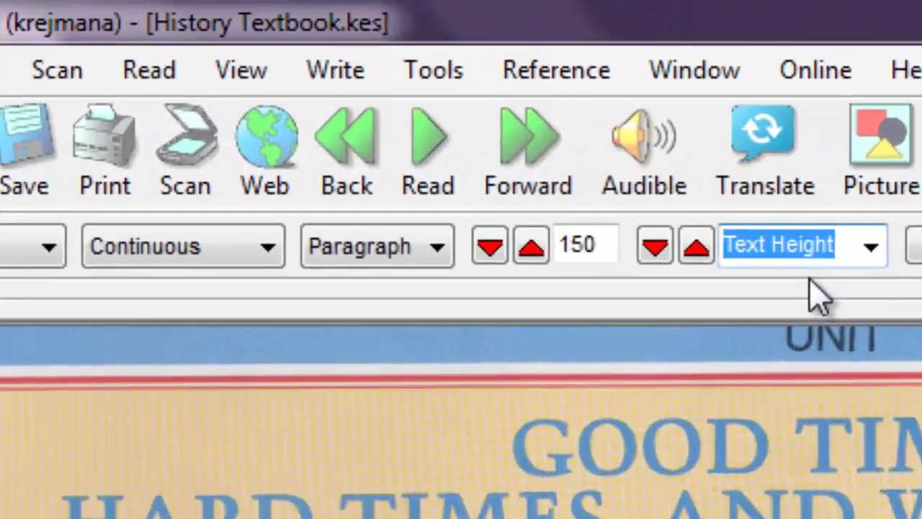
click(257, 79)
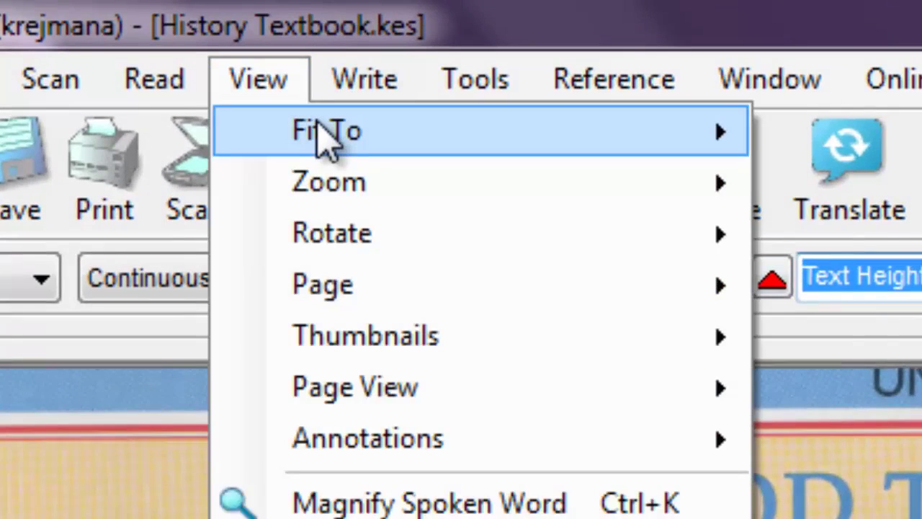
mouse_move(324, 136)
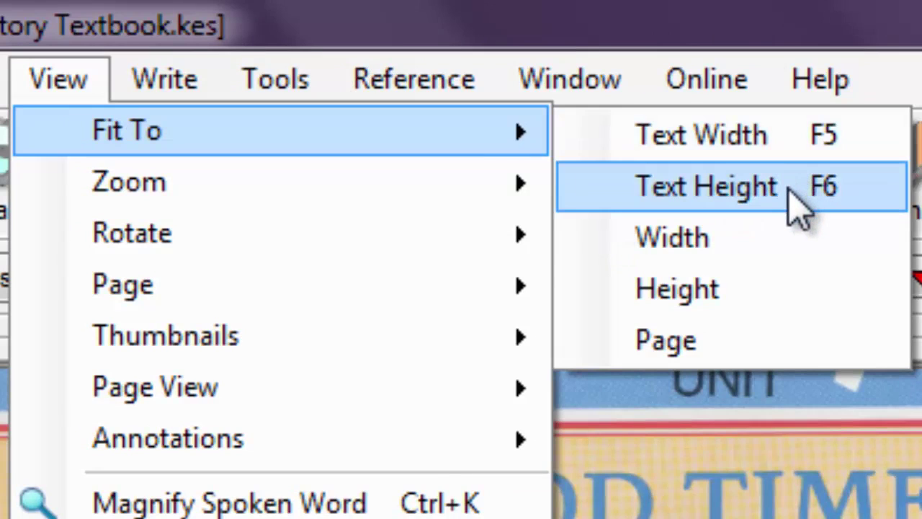
click(796, 137)
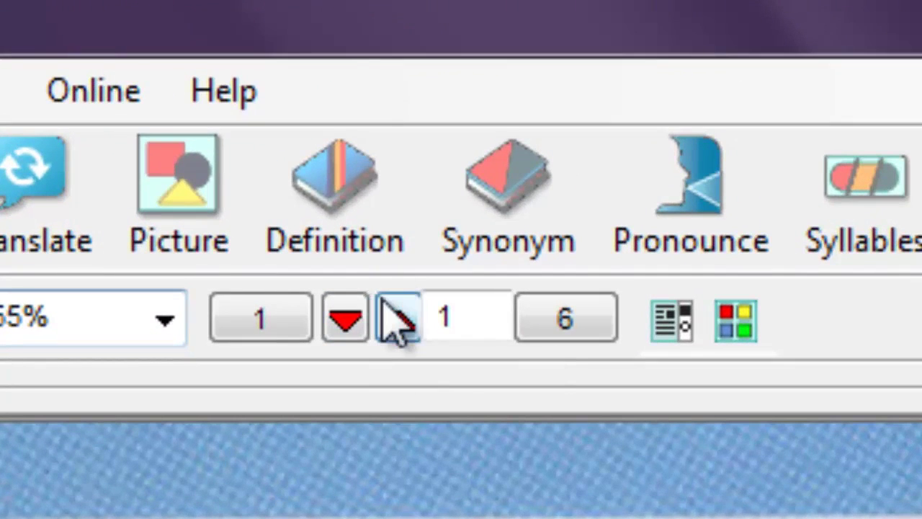
Flip between pages 1 and 2, then use View > Page > Previous to reach the title page.
click(386, 310)
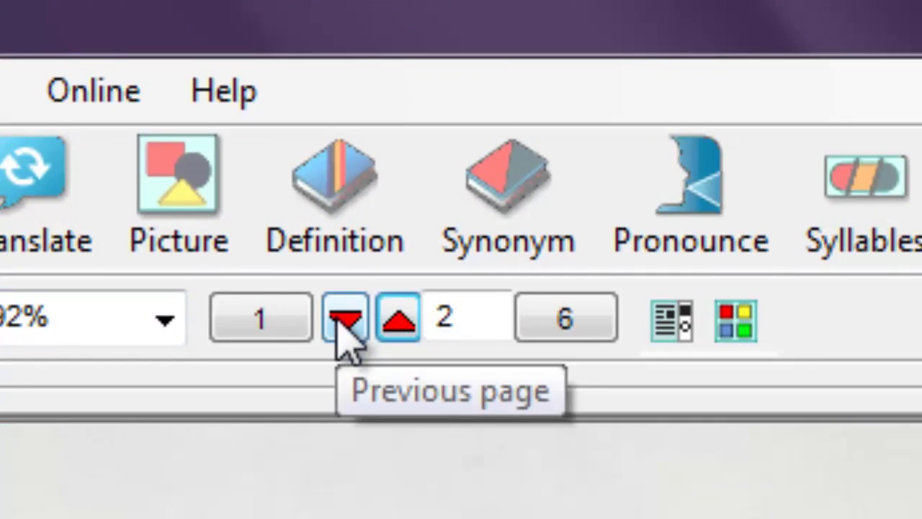
click(337, 324)
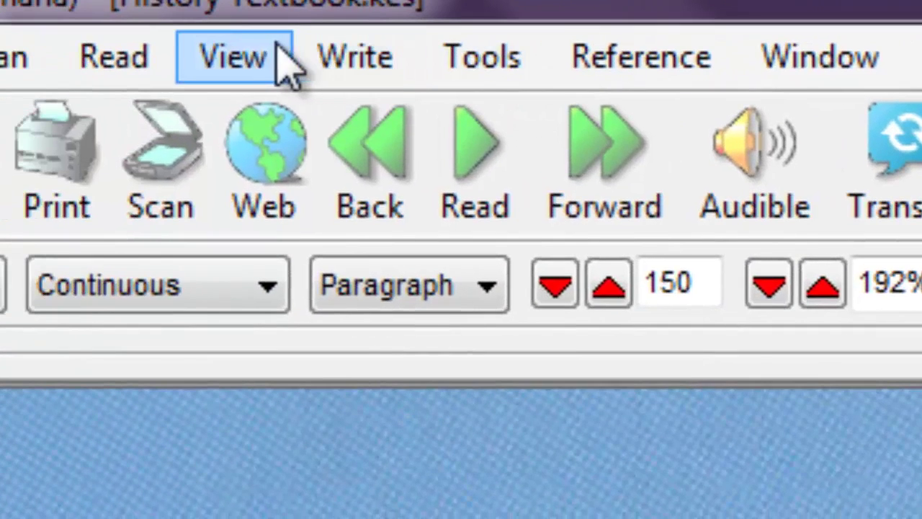
click(259, 61)
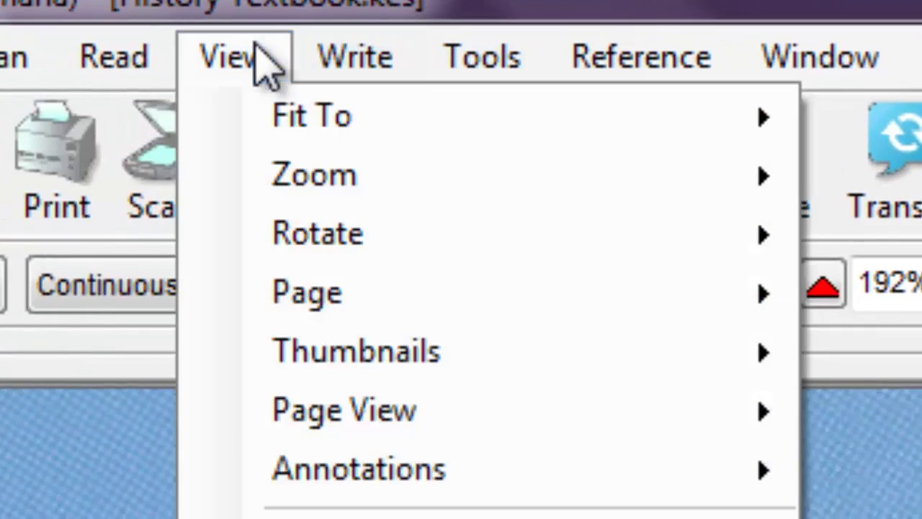
mouse_move(329, 296)
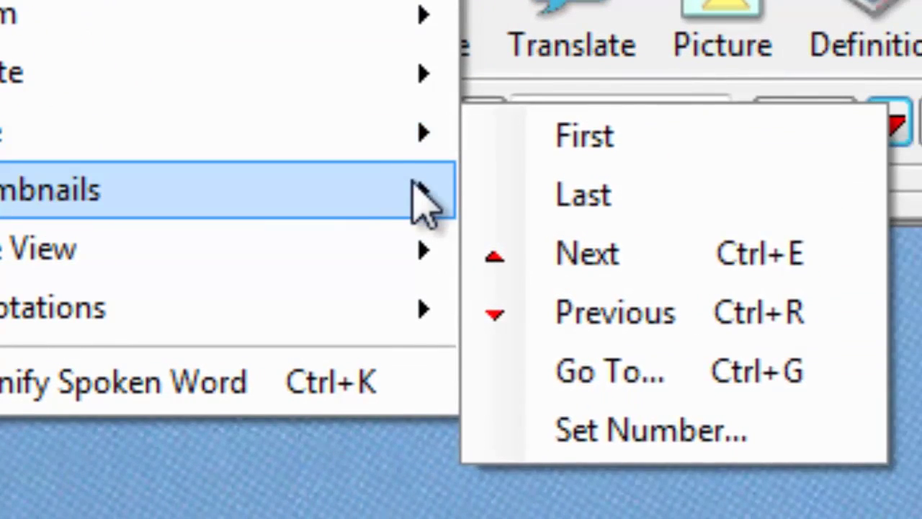
mouse_move(593, 281)
mouse_move(440, 148)
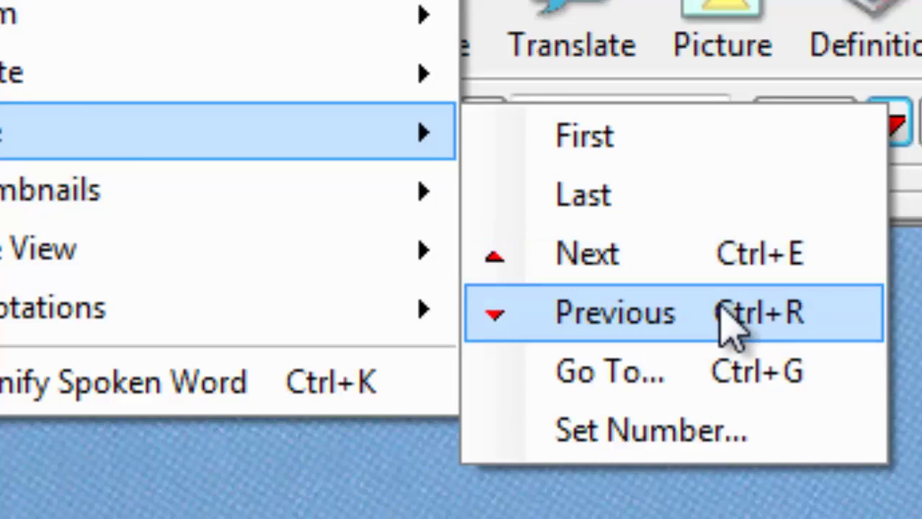
click(734, 315)
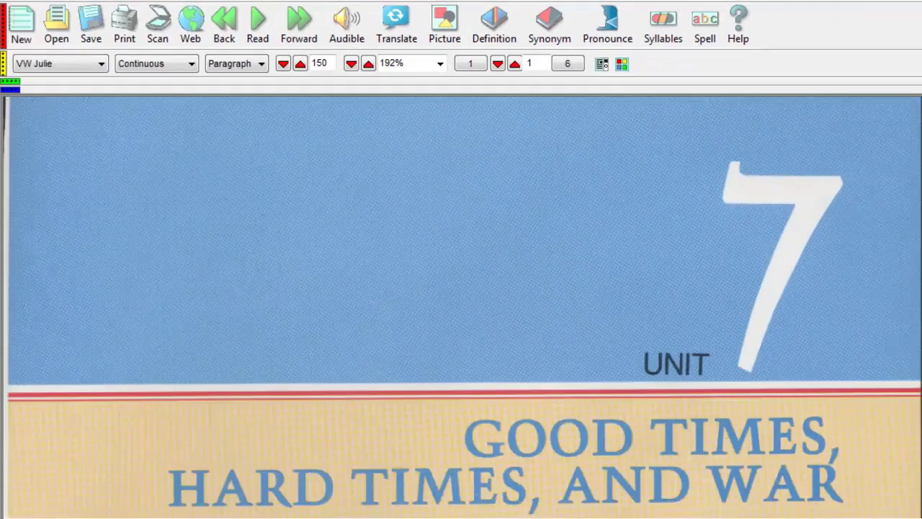
Select the word Roaring in the unit outline and look up its synonyms and reference options.
scroll(461, 308, down, 8)
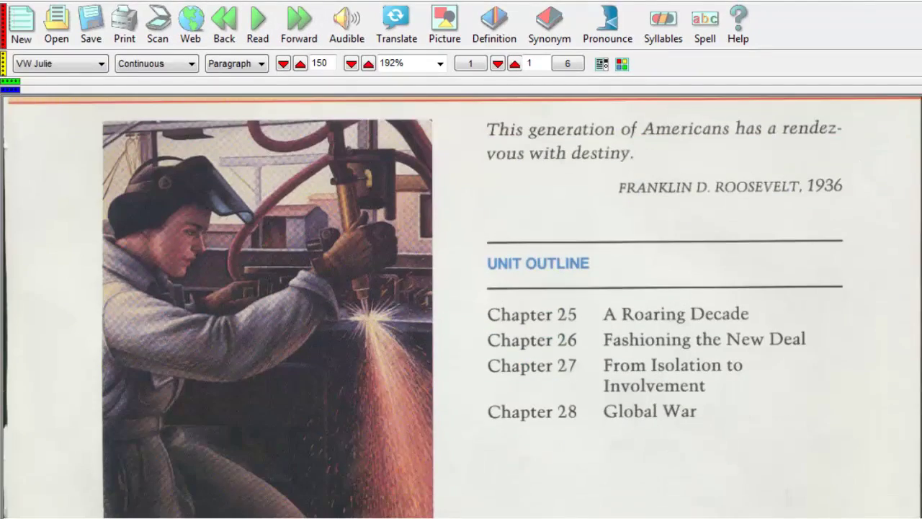
scroll(461, 308, down, 5)
scroll(461, 308, up, 3)
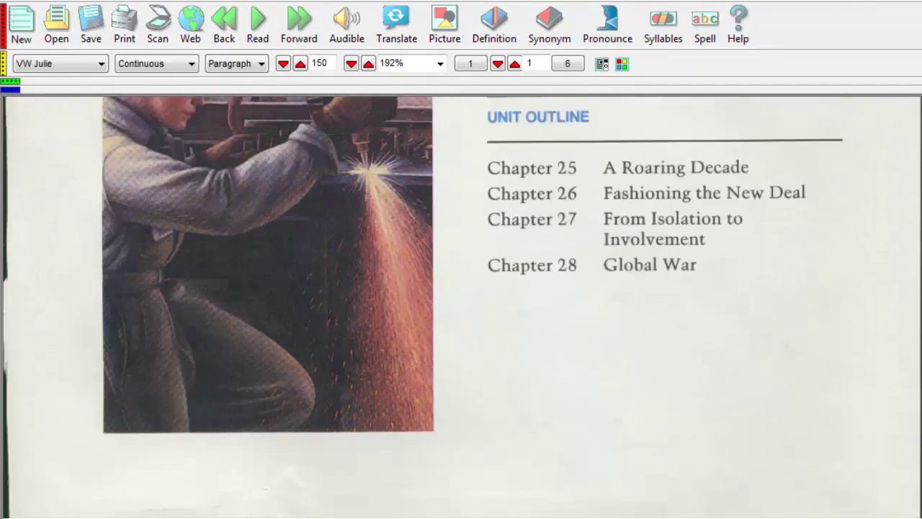
click(650, 171)
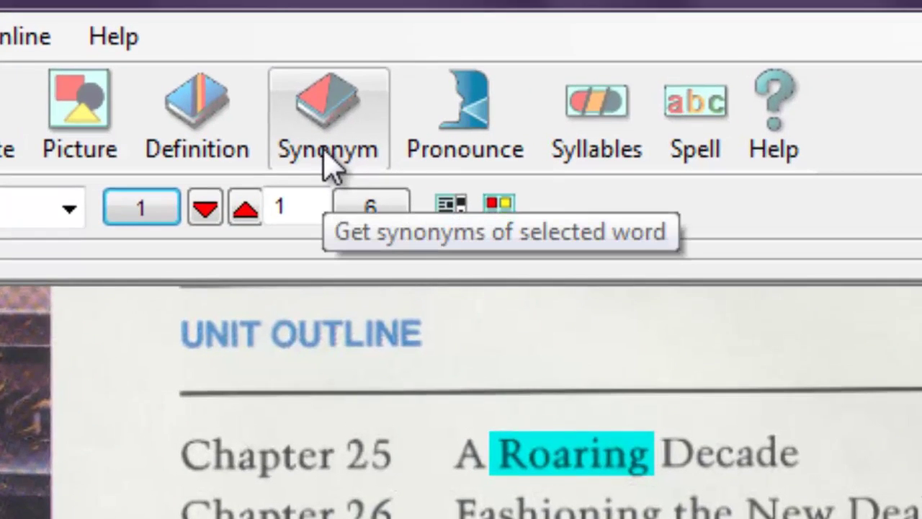
click(329, 164)
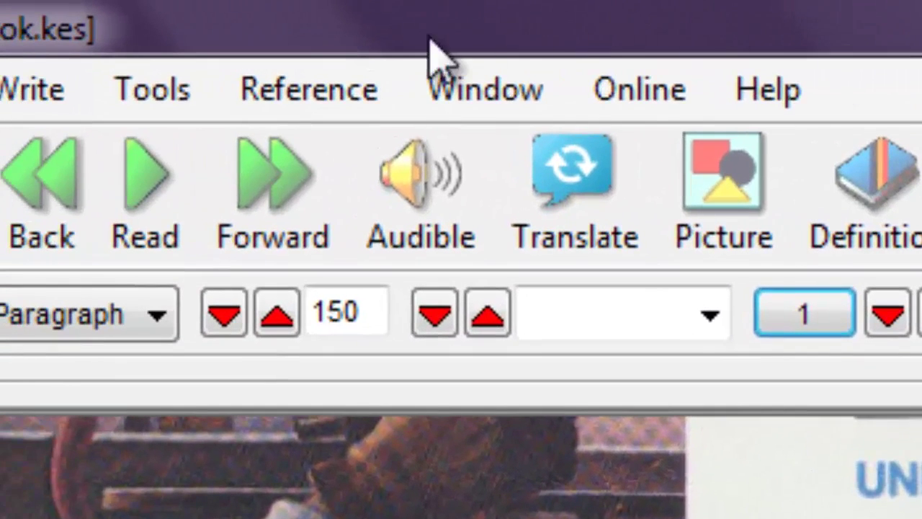
click(334, 72)
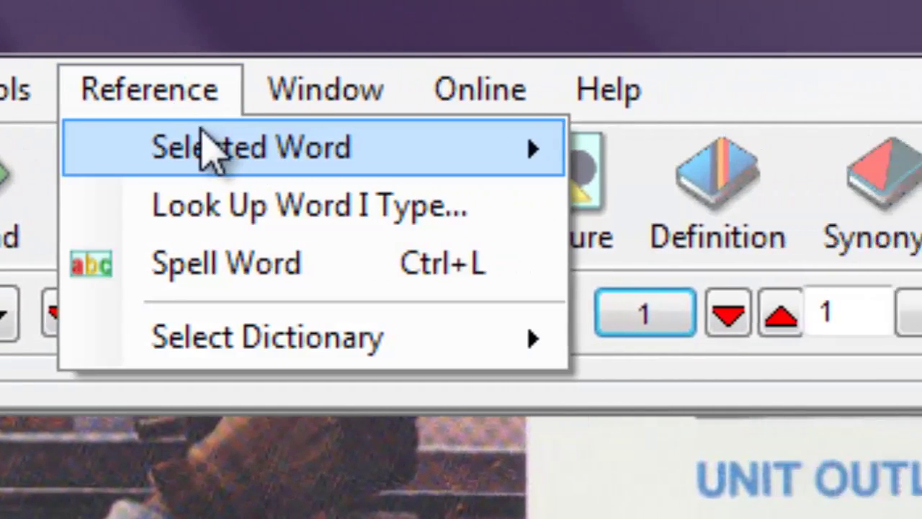
mouse_move(380, 148)
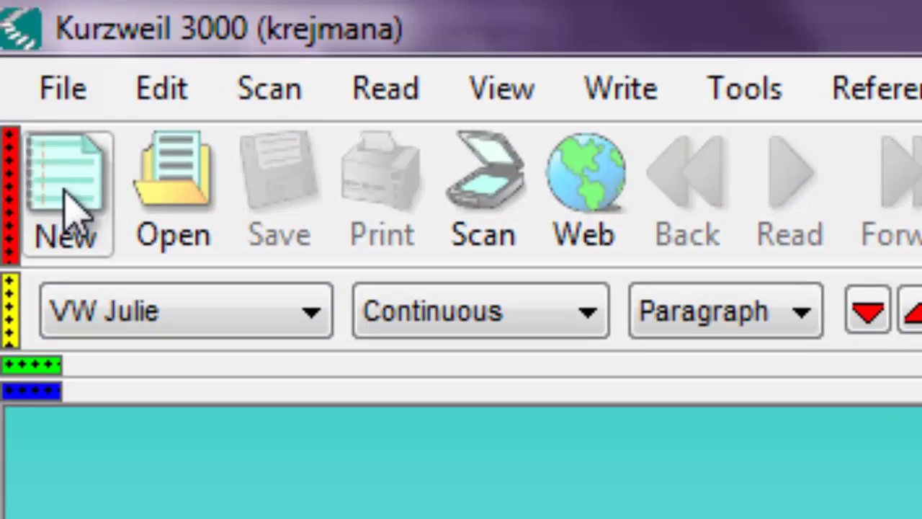
Create the blank document Untitled: 3 from the toolbar.
click(64, 193)
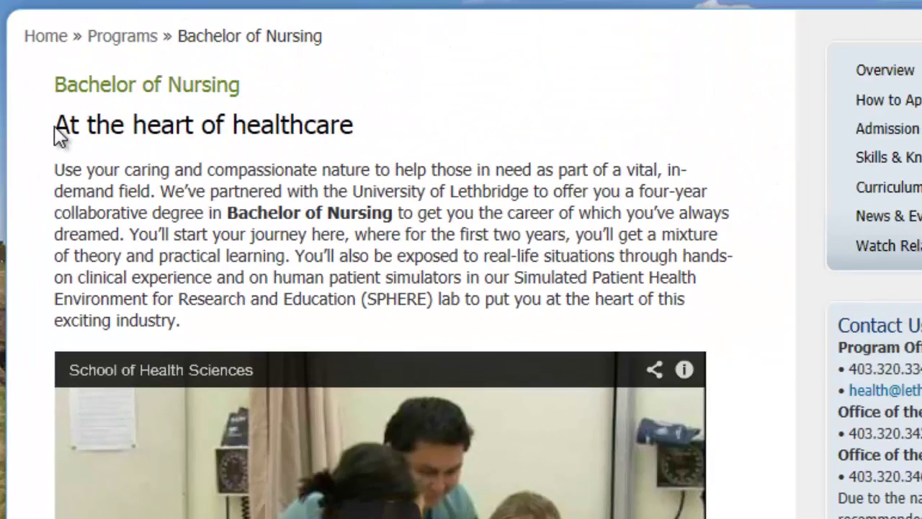
Copy the 'At the heart of healthcare' heading and intro paragraph from the nursing page.
drag(56, 124, 369, 340)
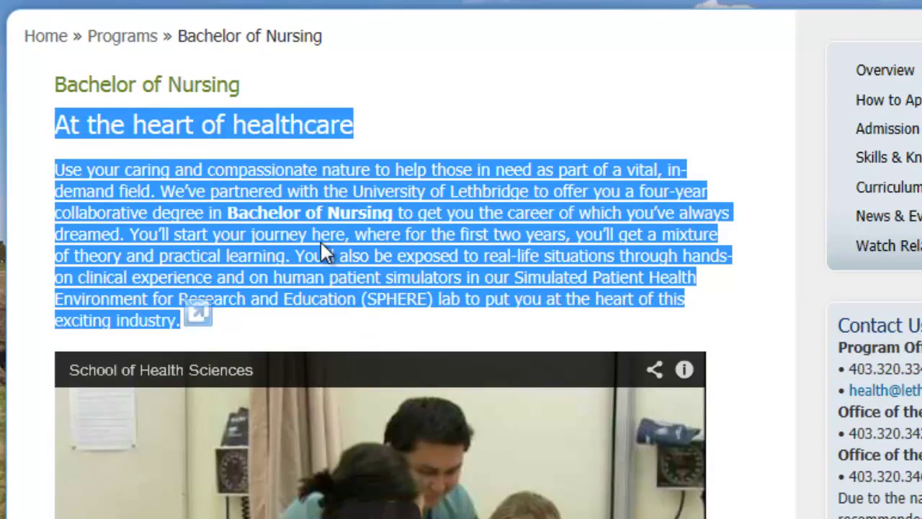
right_click(320, 242)
click(355, 293)
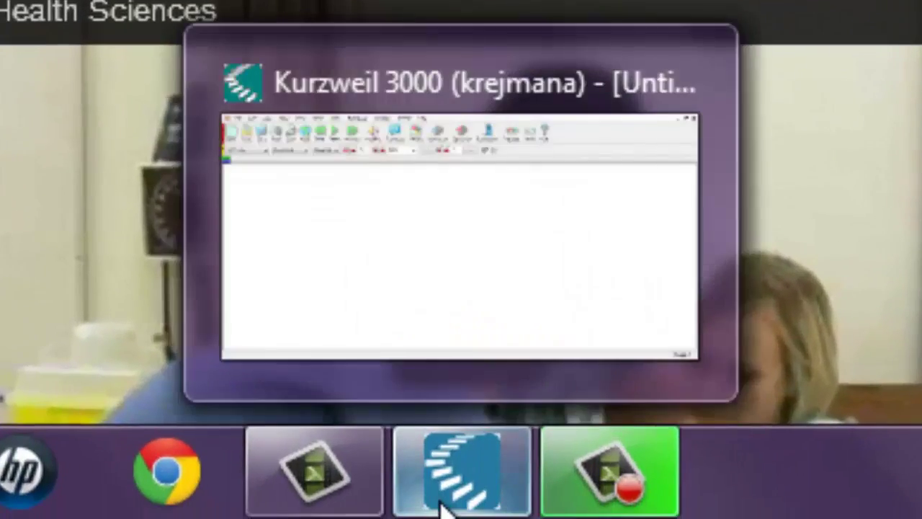
Paste the copied nursing heading and paragraph into the blank Untitled: 3 document in Kurzweil 3000.
click(443, 504)
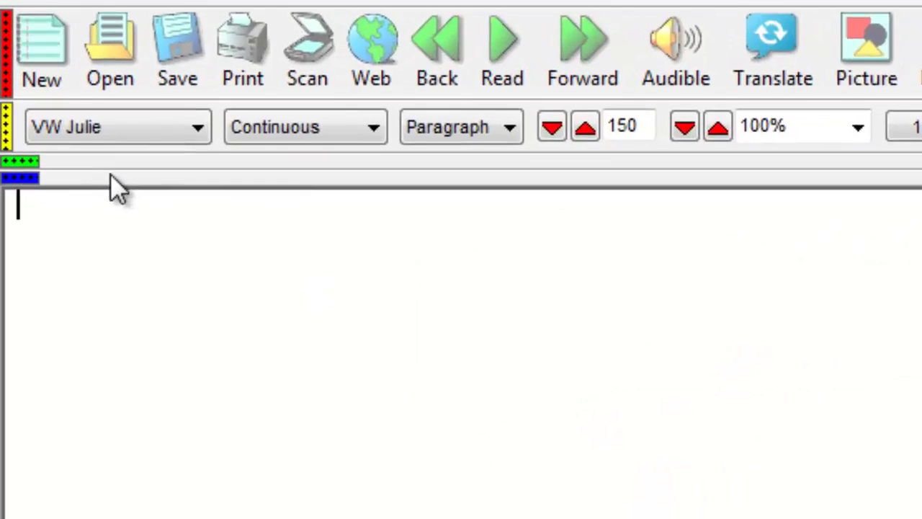
right_click(121, 203)
click(196, 321)
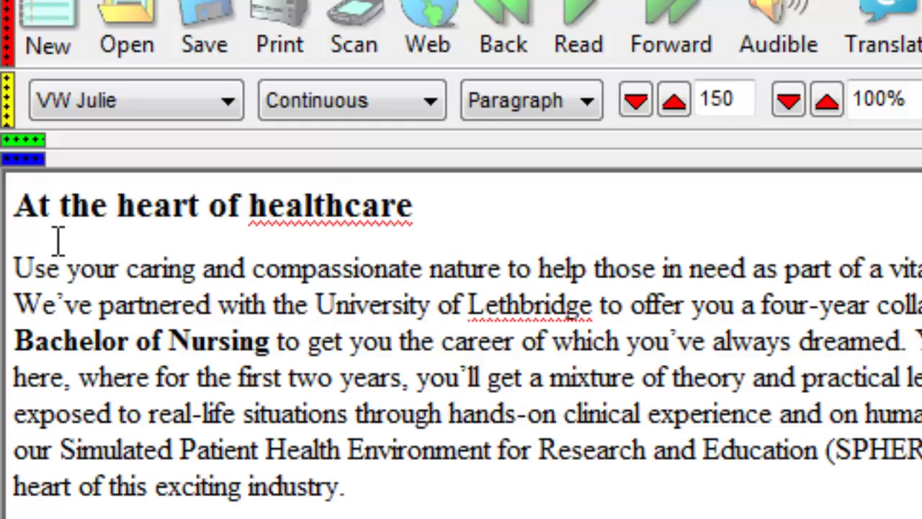
Read the pasted text aloud starting from the heading, then pause.
click(14, 214)
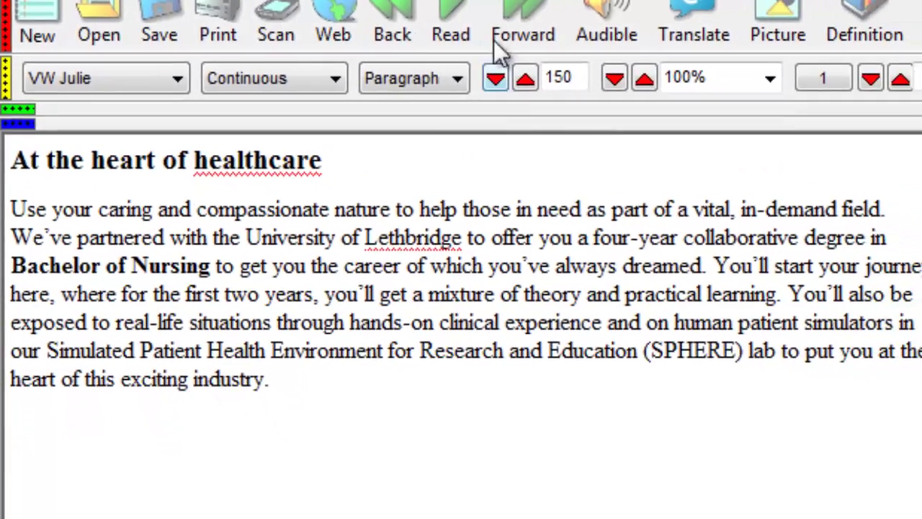
click(461, 18)
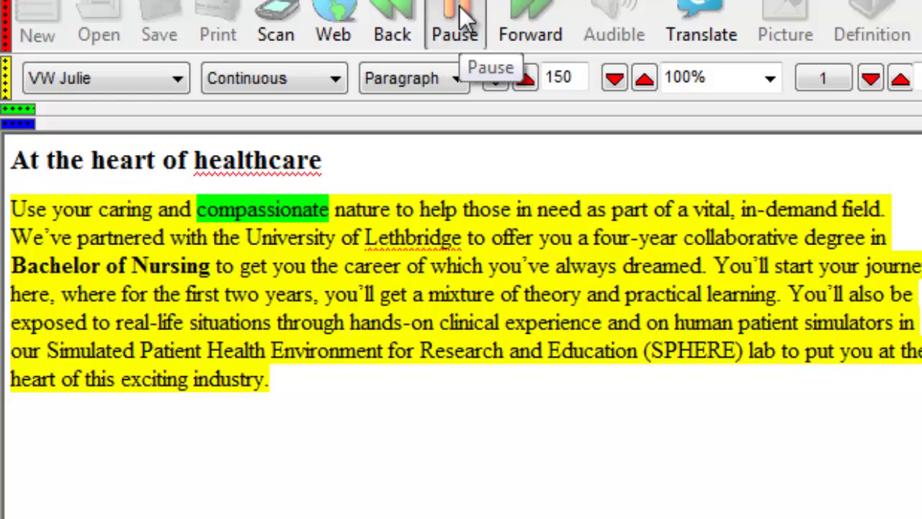
click(461, 18)
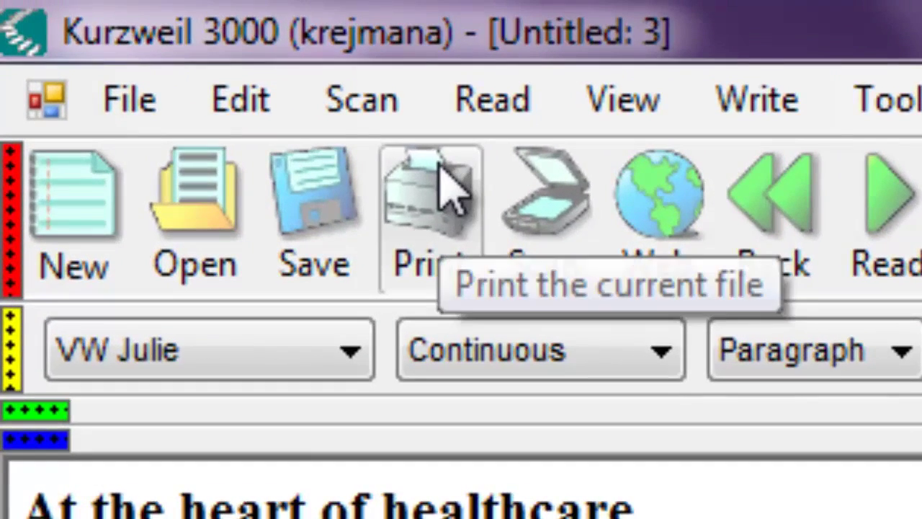
Save the document as KESI File Format (*.KES) with file name 'nursing program'.
click(152, 115)
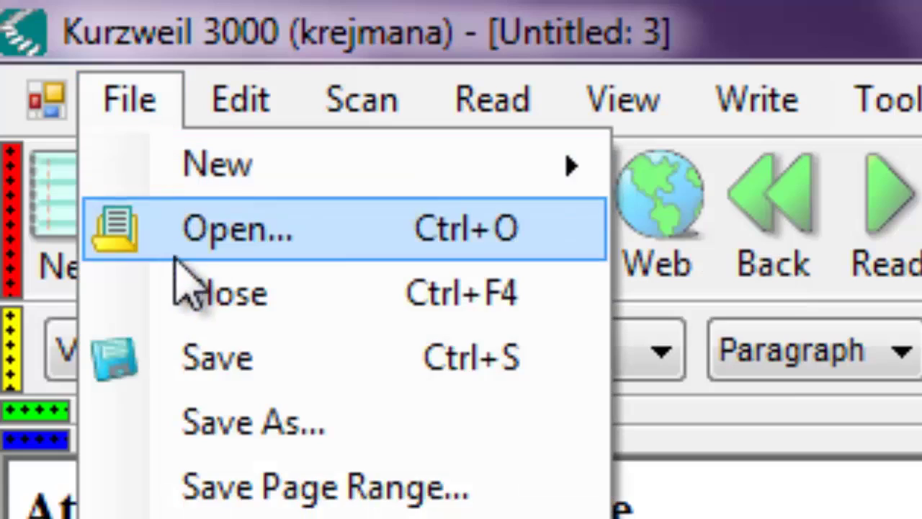
click(209, 432)
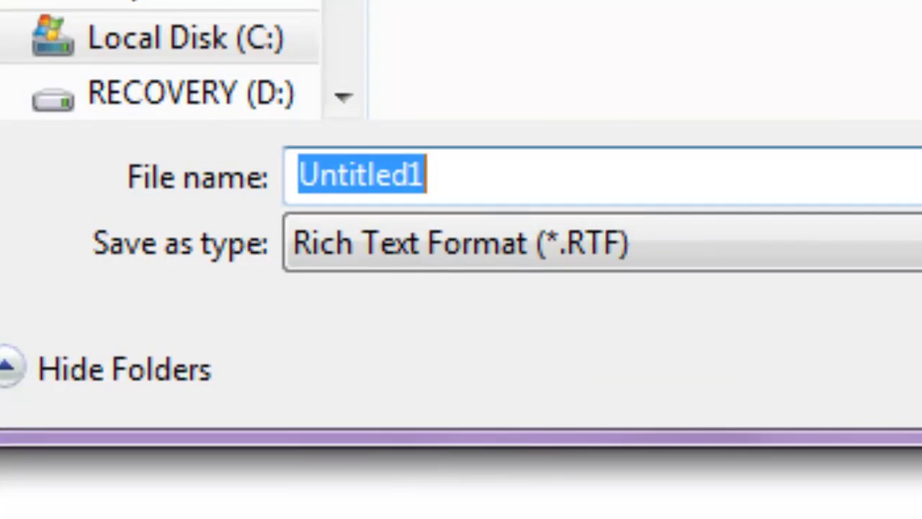
key(Tab)
key(alt+Down)
key(Down)
key(Down)
key(Down)
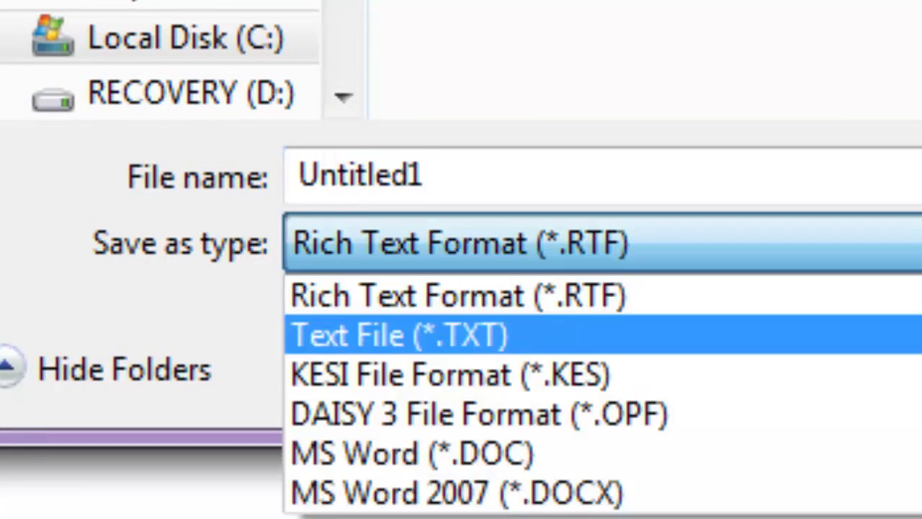
key(Up)
key(Return)
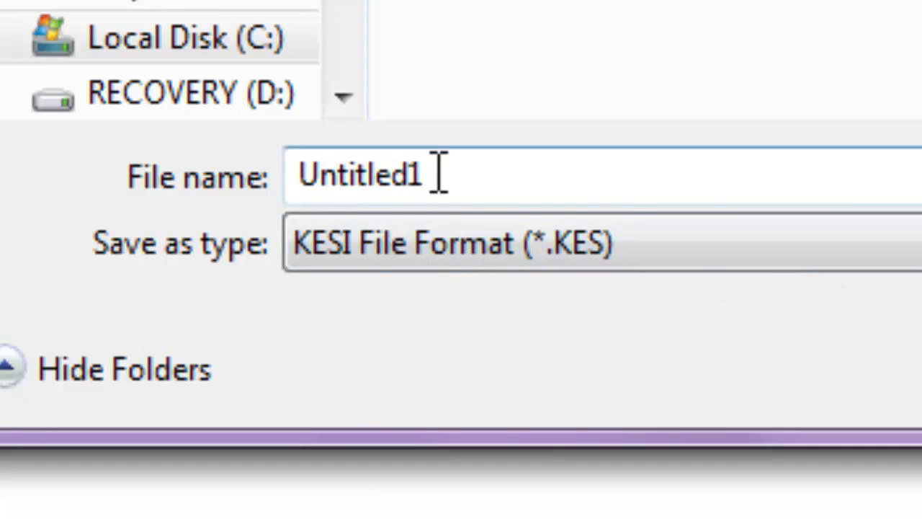
drag(438, 175, 247, 181)
text(nur)
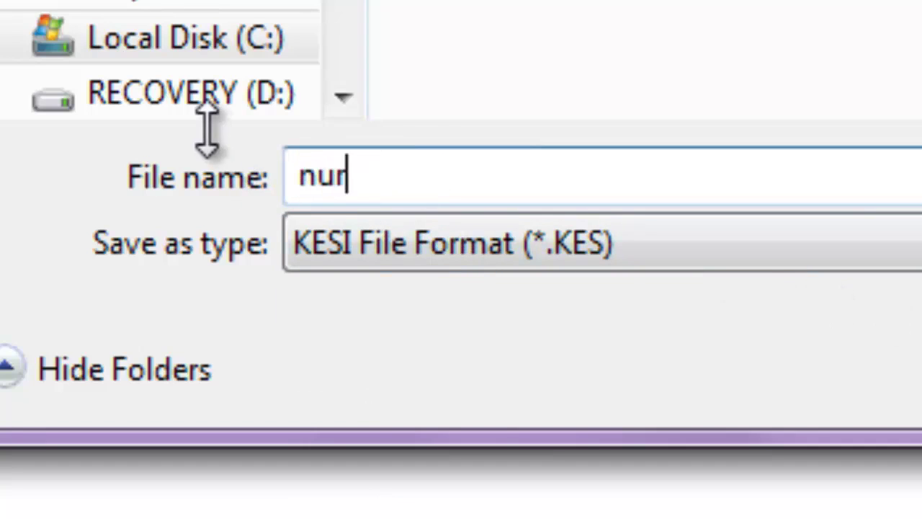
text(sing program)
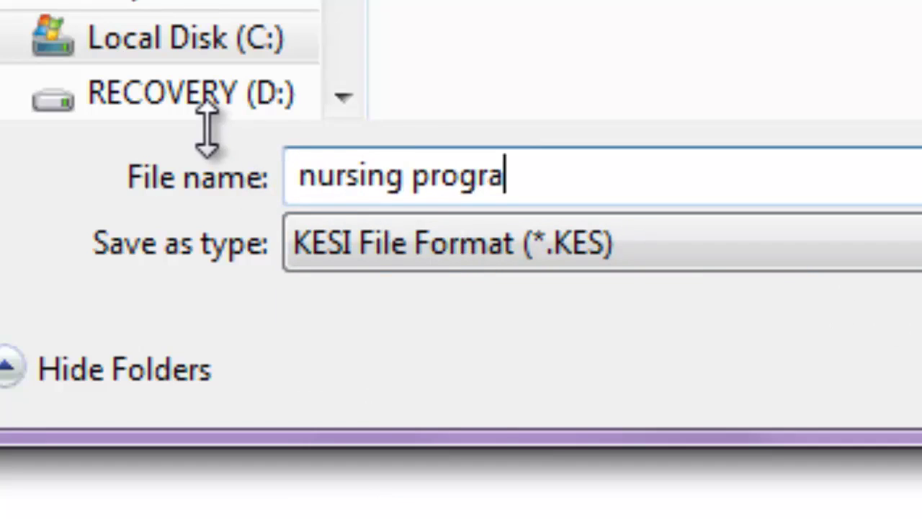